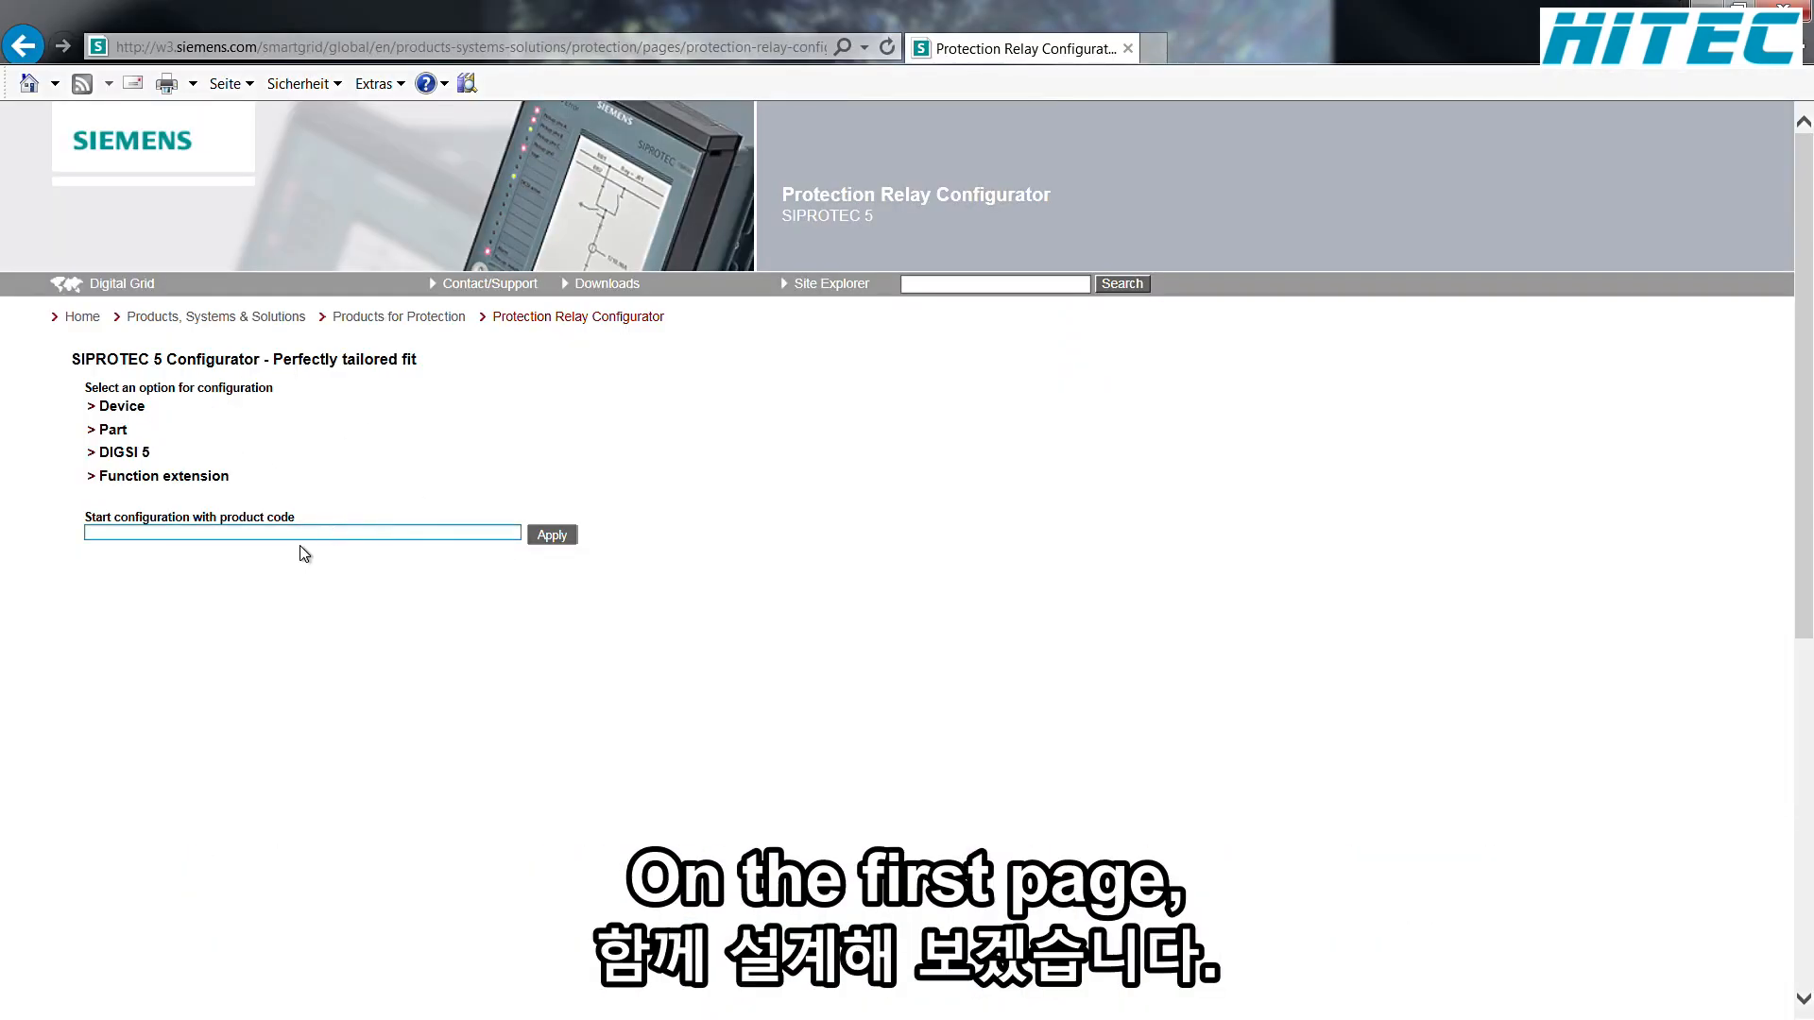
Step: Start a new device configuration with product group Overcurrent Protection and device type 7SJ85 Overcurrent Protection
{"action": "left_click", "coordinate": [106, 534]}
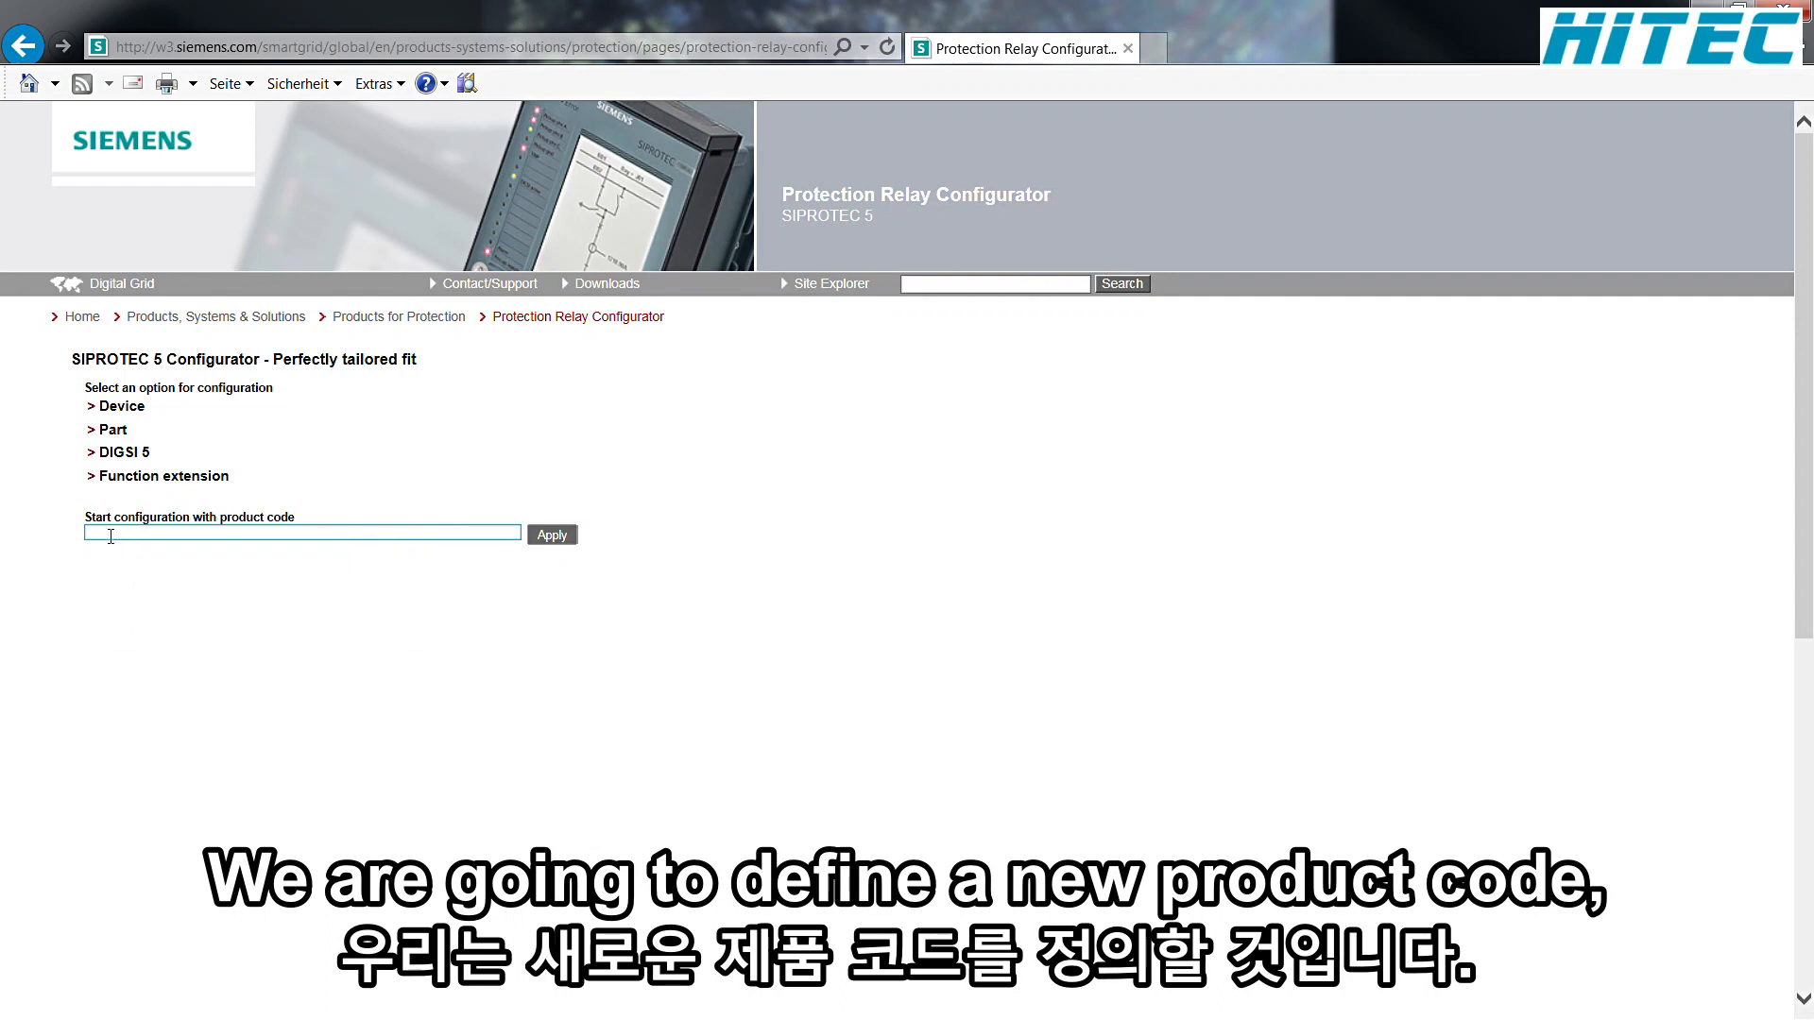
{"action": "left_click", "coordinate": [142, 407]}
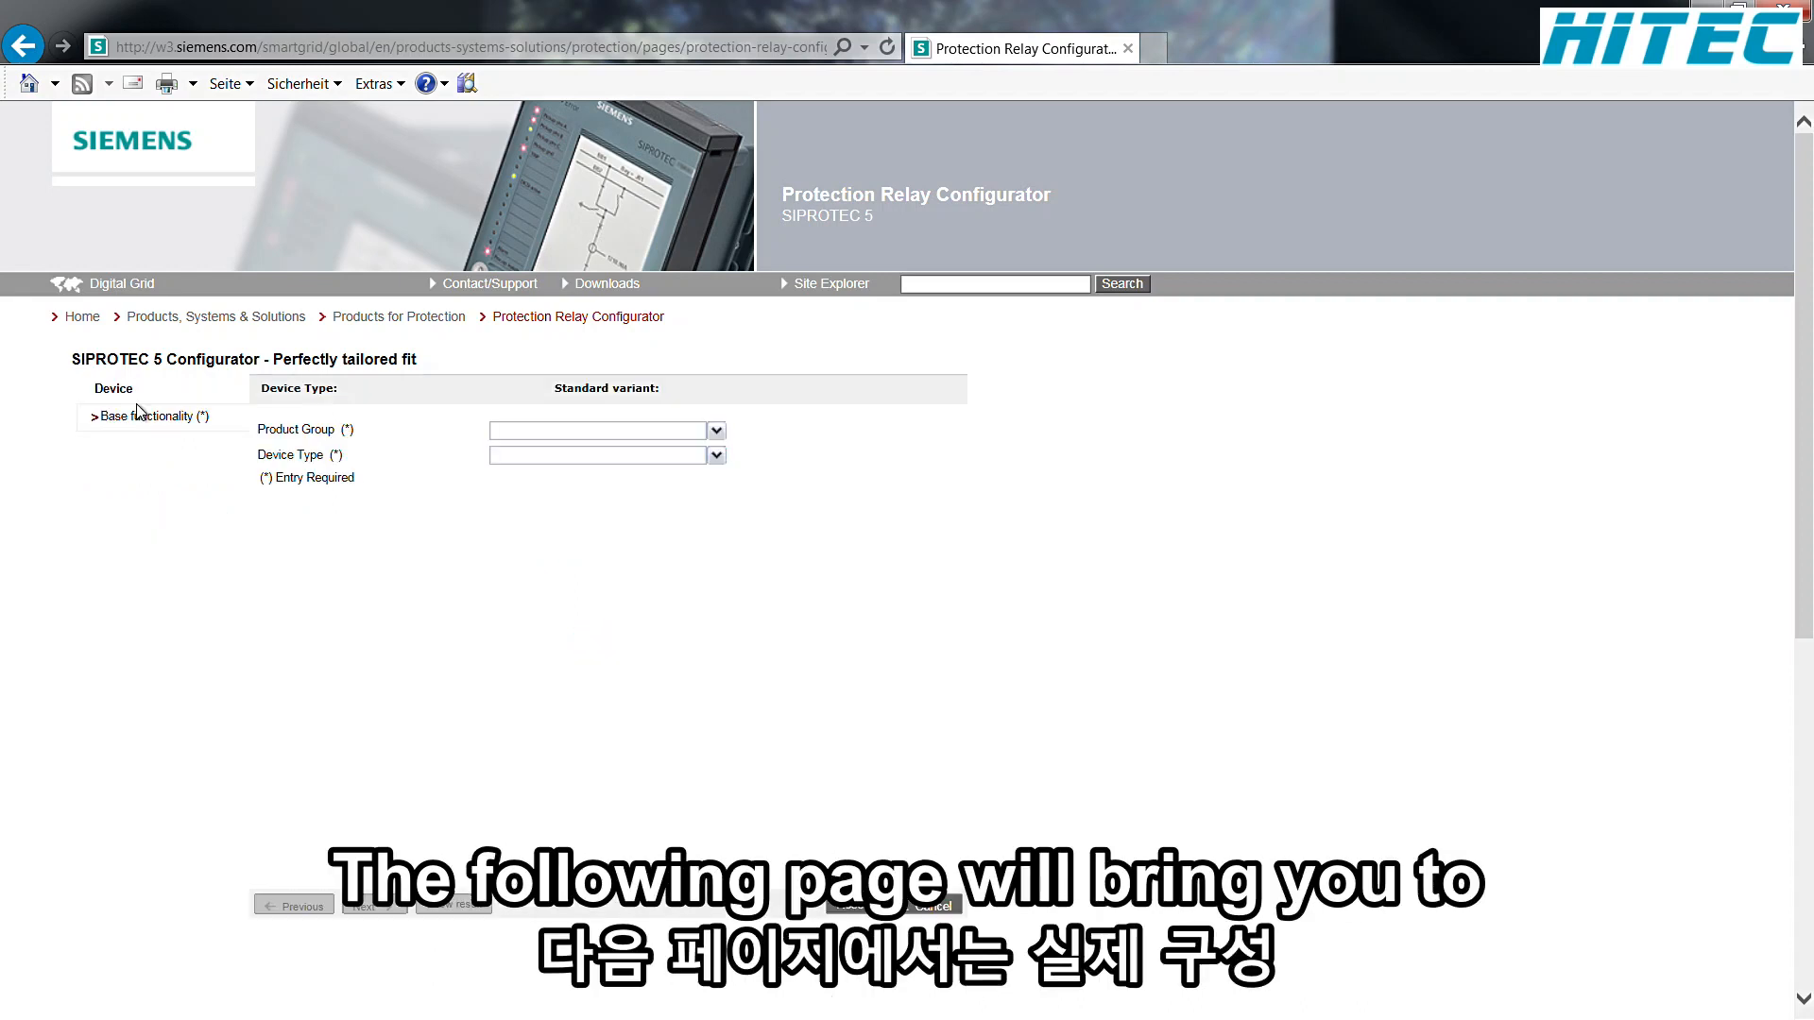
{"action": "left_click", "coordinate": [717, 432]}
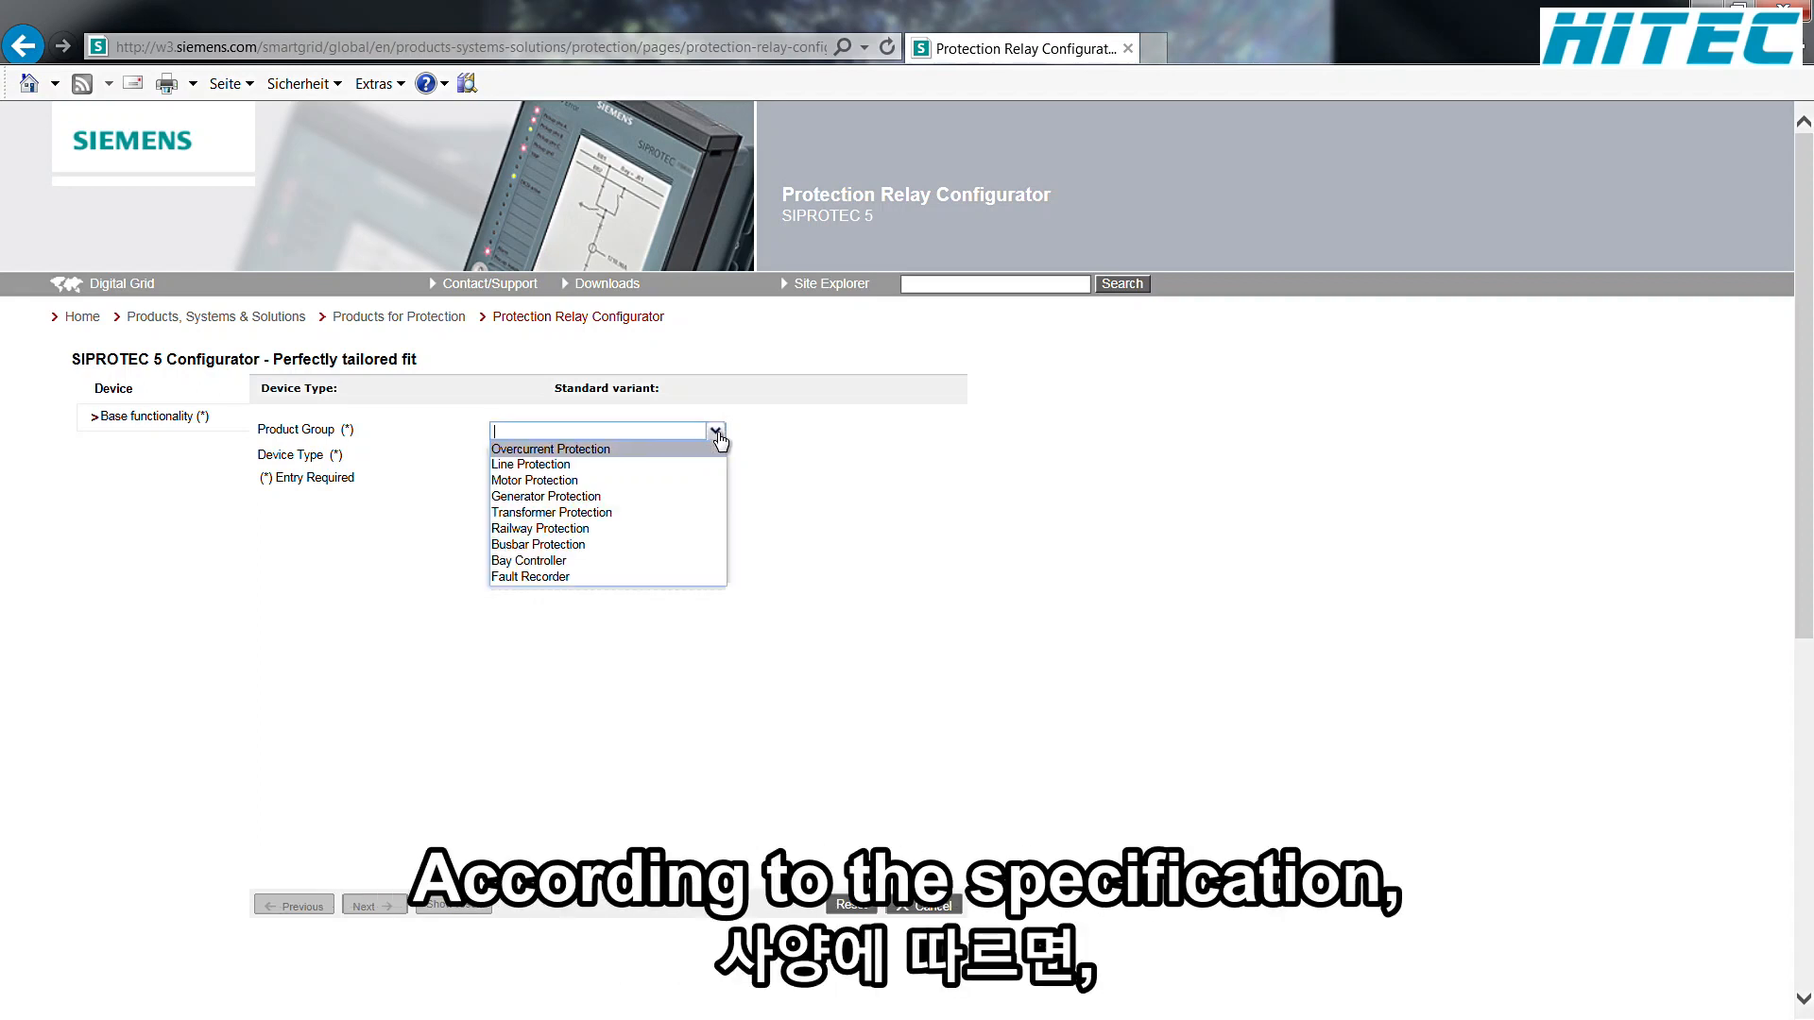
{"action": "left_click", "coordinate": [599, 452]}
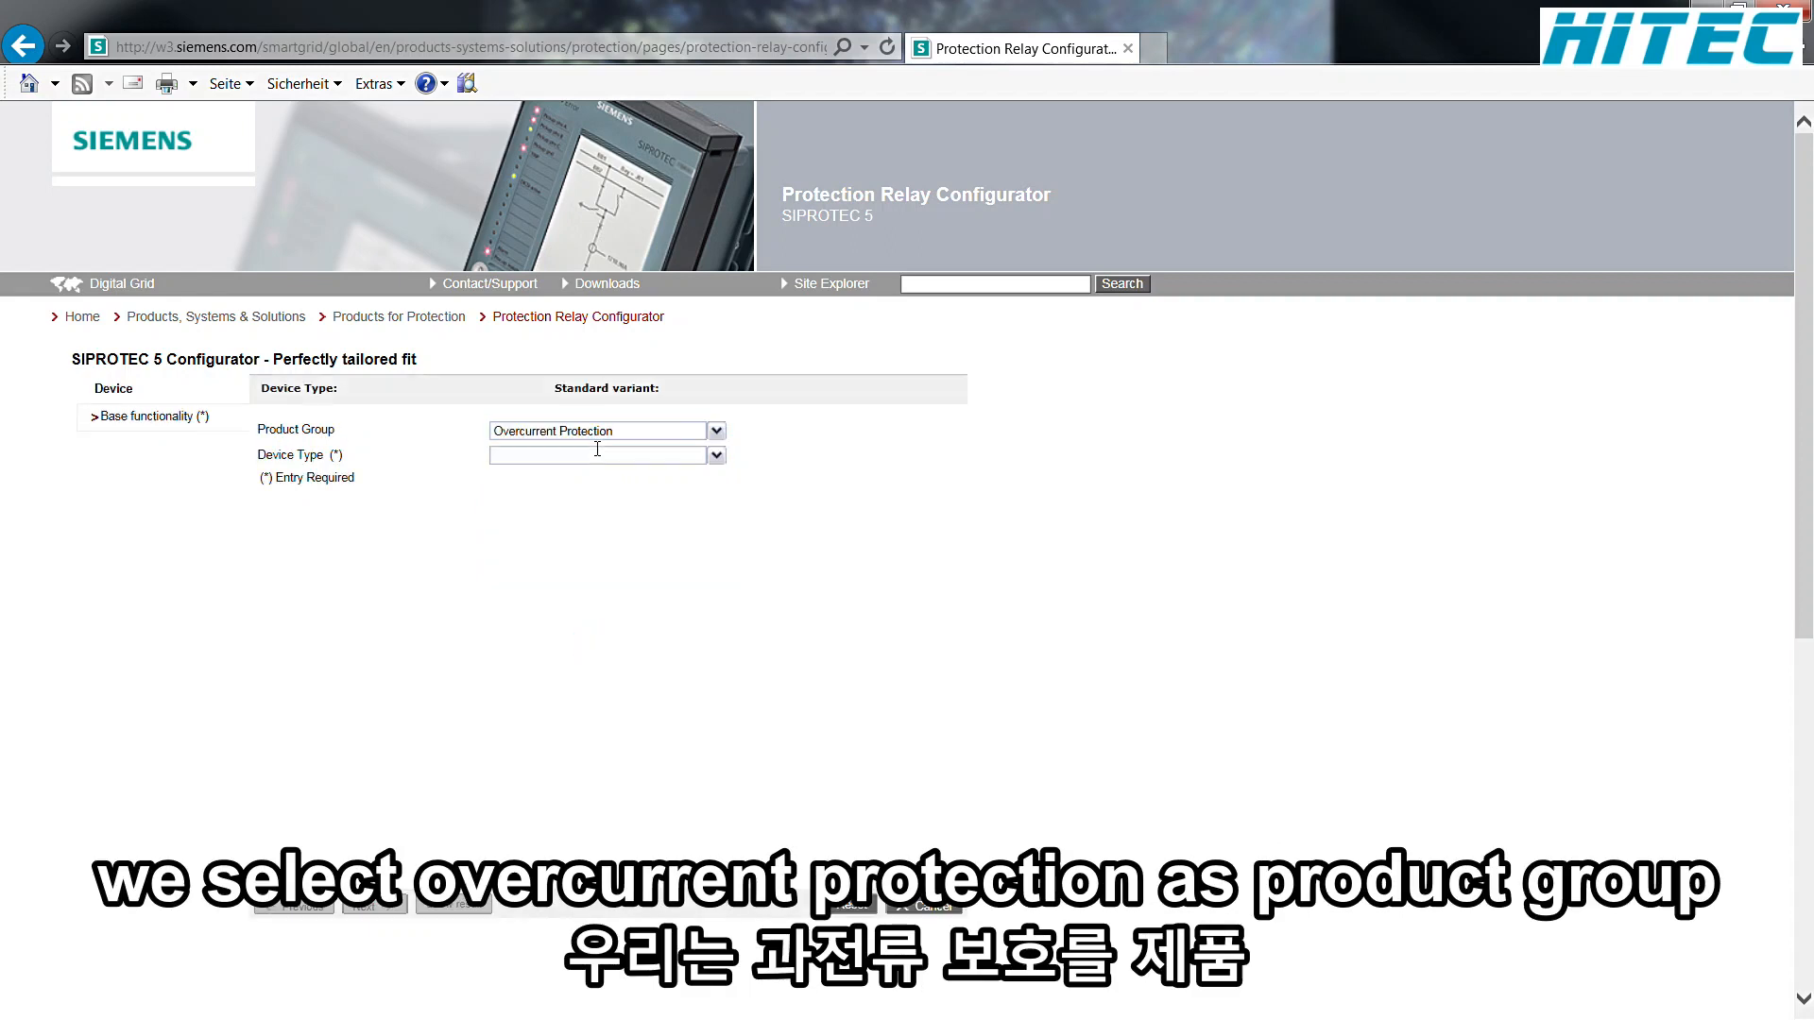
{"action": "left_click", "coordinate": [716, 456]}
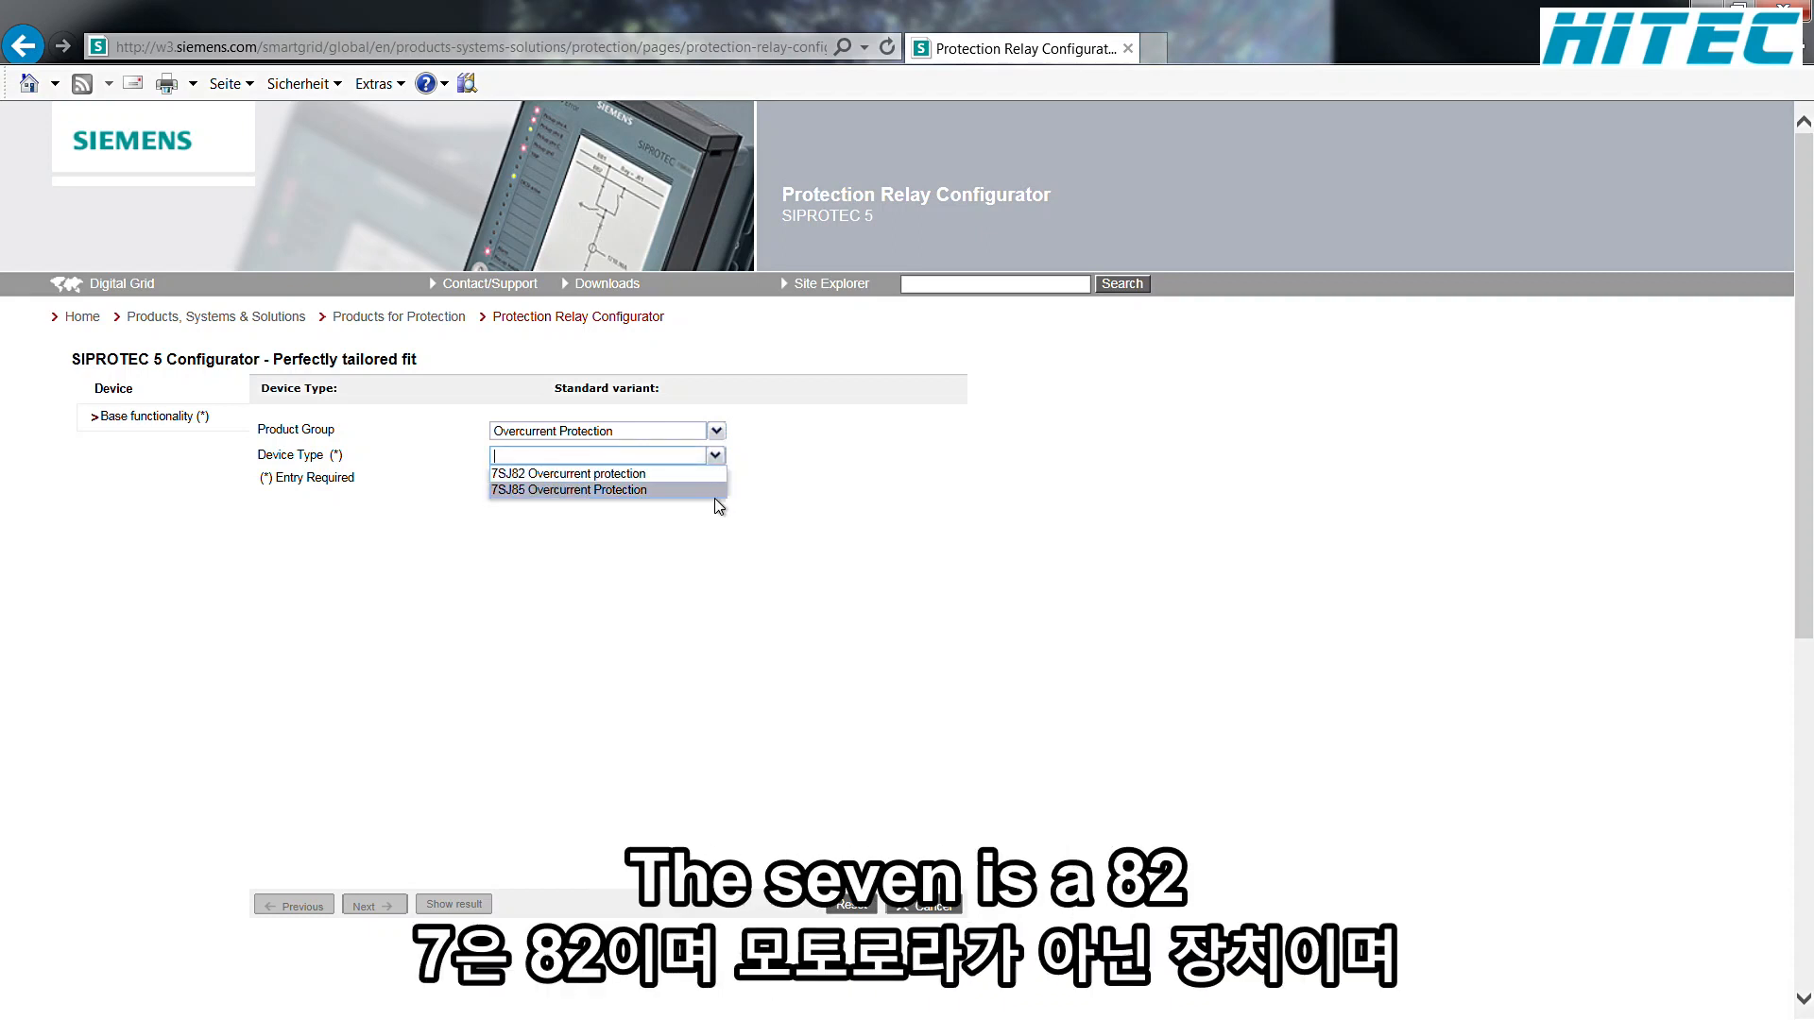
{"action": "left_click", "coordinate": [633, 491]}
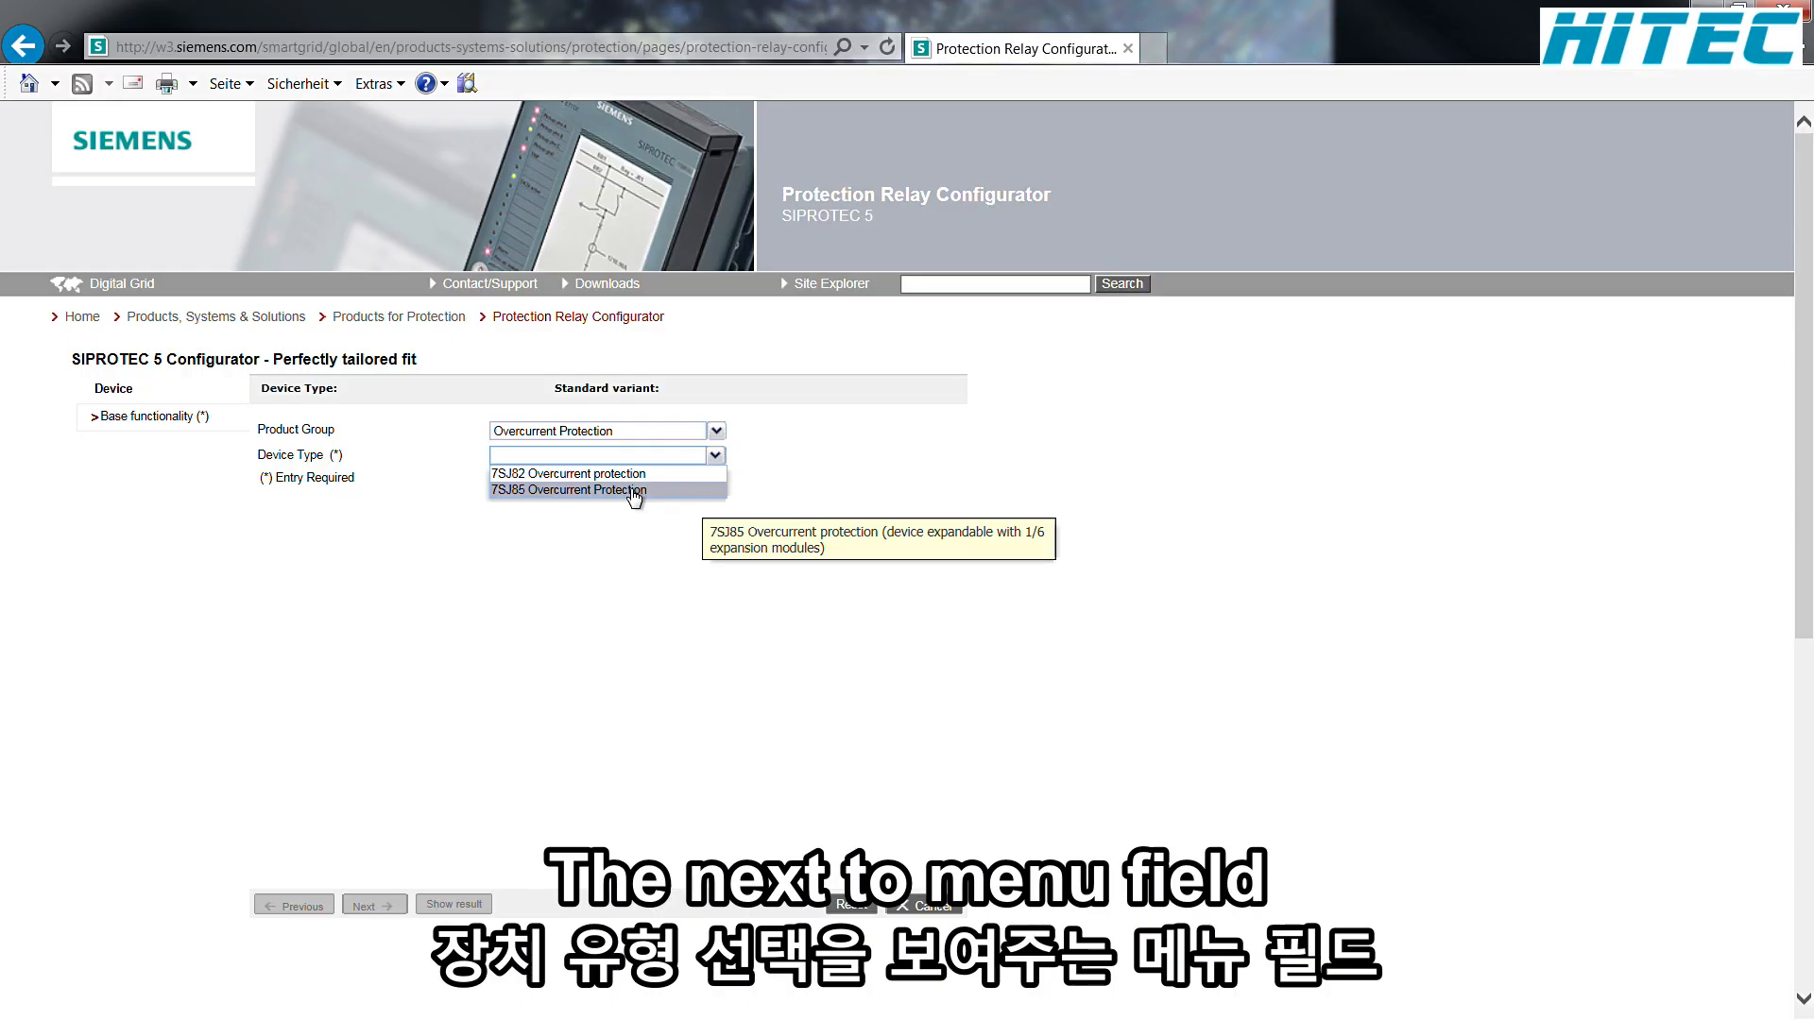
{"action": "left_click", "coordinate": [633, 491]}
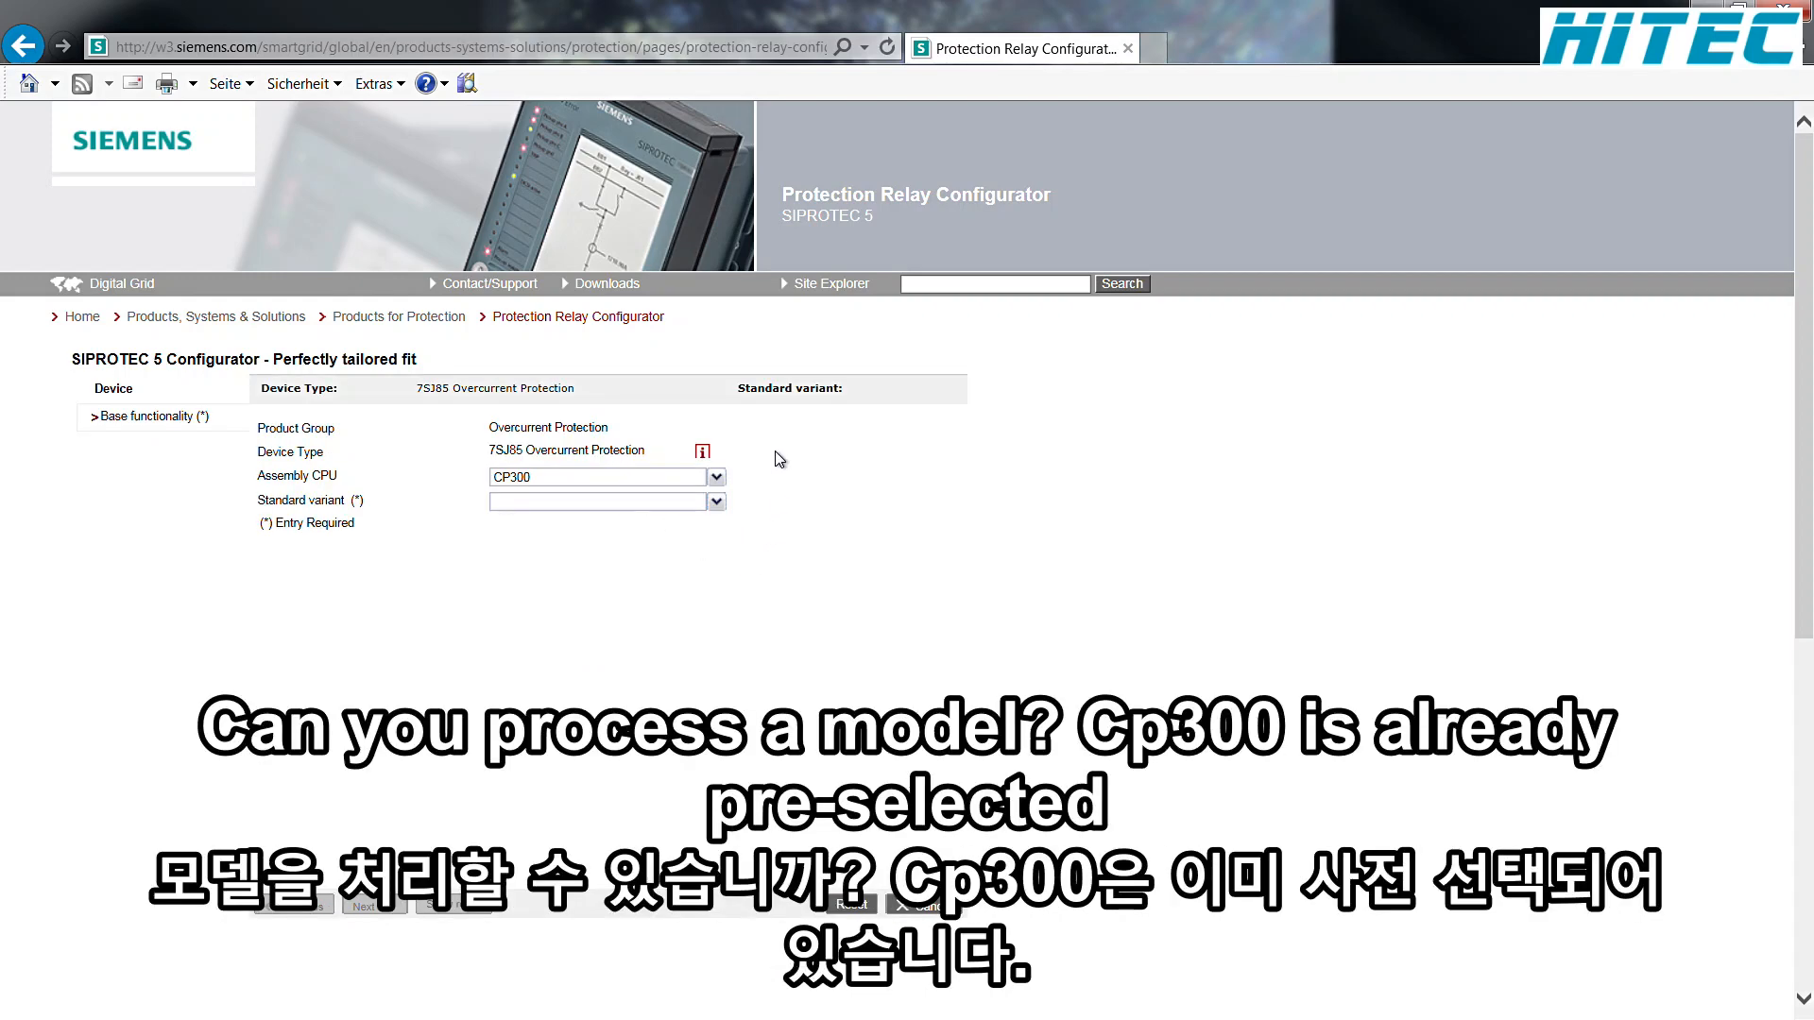
Step: Choose standard variant S3: 1/2, 27BI, 17BO, 4CT, 4VT for the device
{"action": "left_click", "coordinate": [717, 503]}
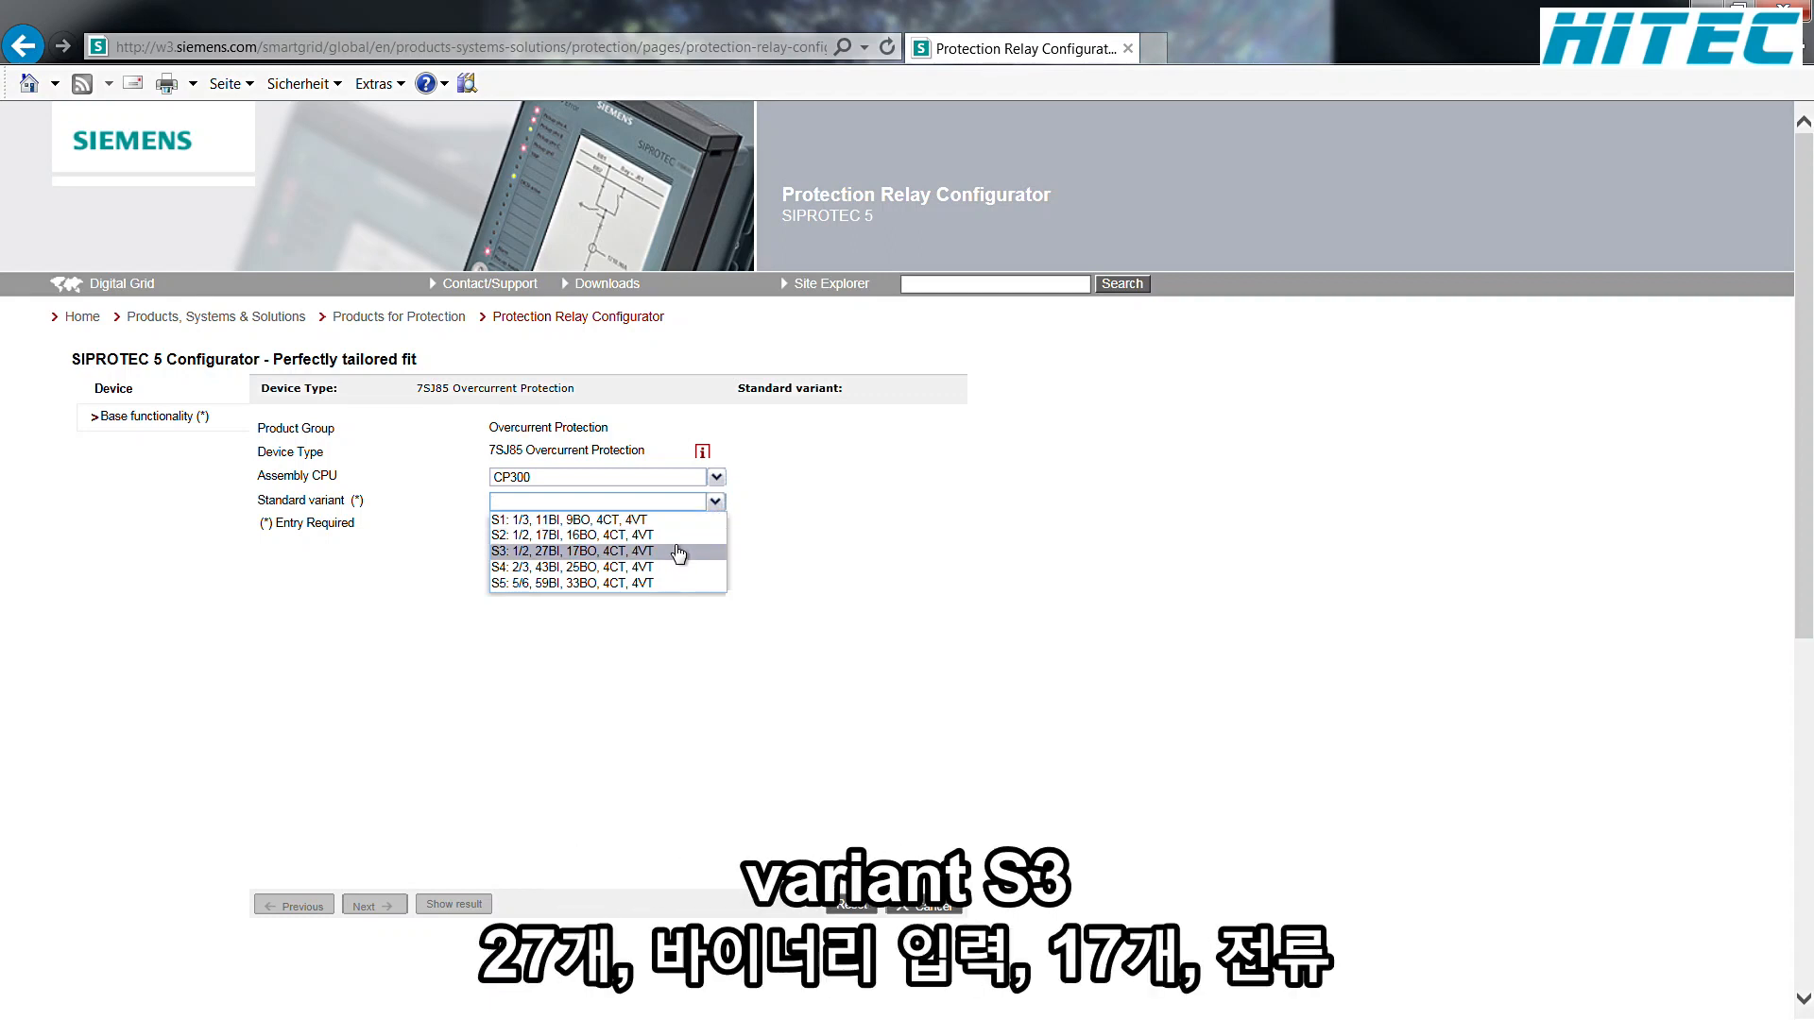
{"action": "mouse_move", "coordinate": [665, 555]}
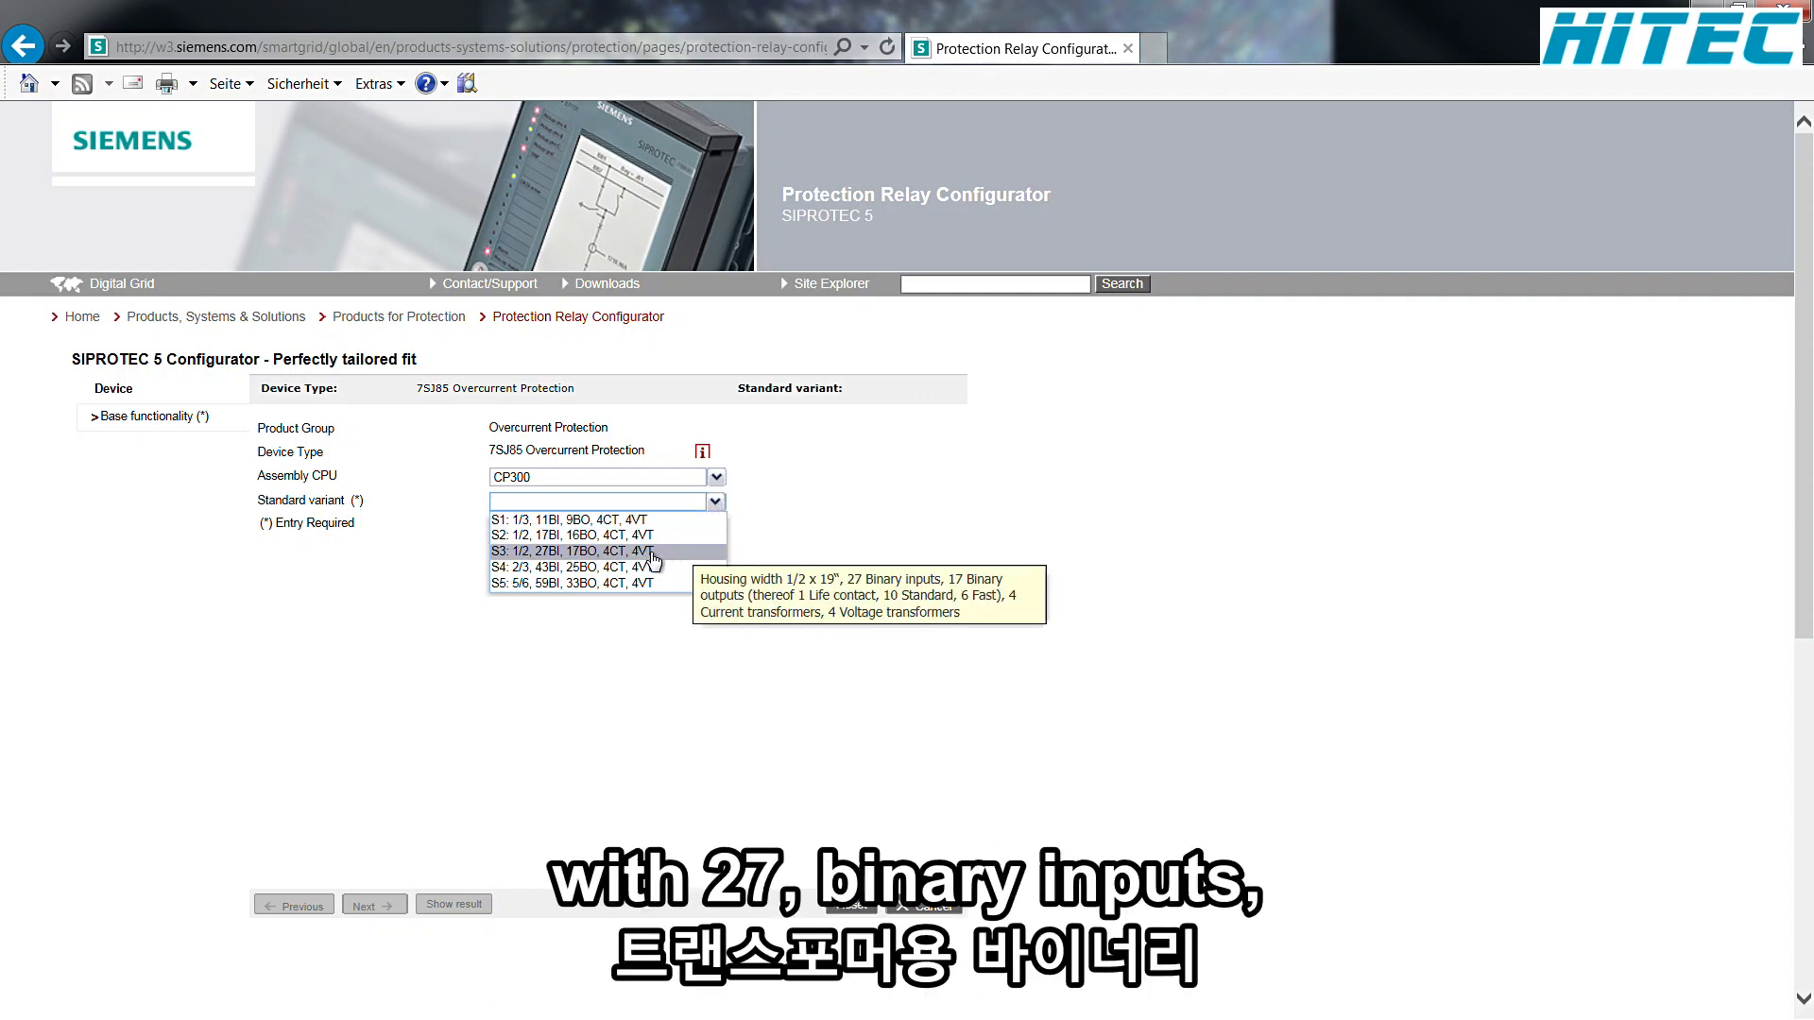
{"action": "left_click", "coordinate": [654, 555]}
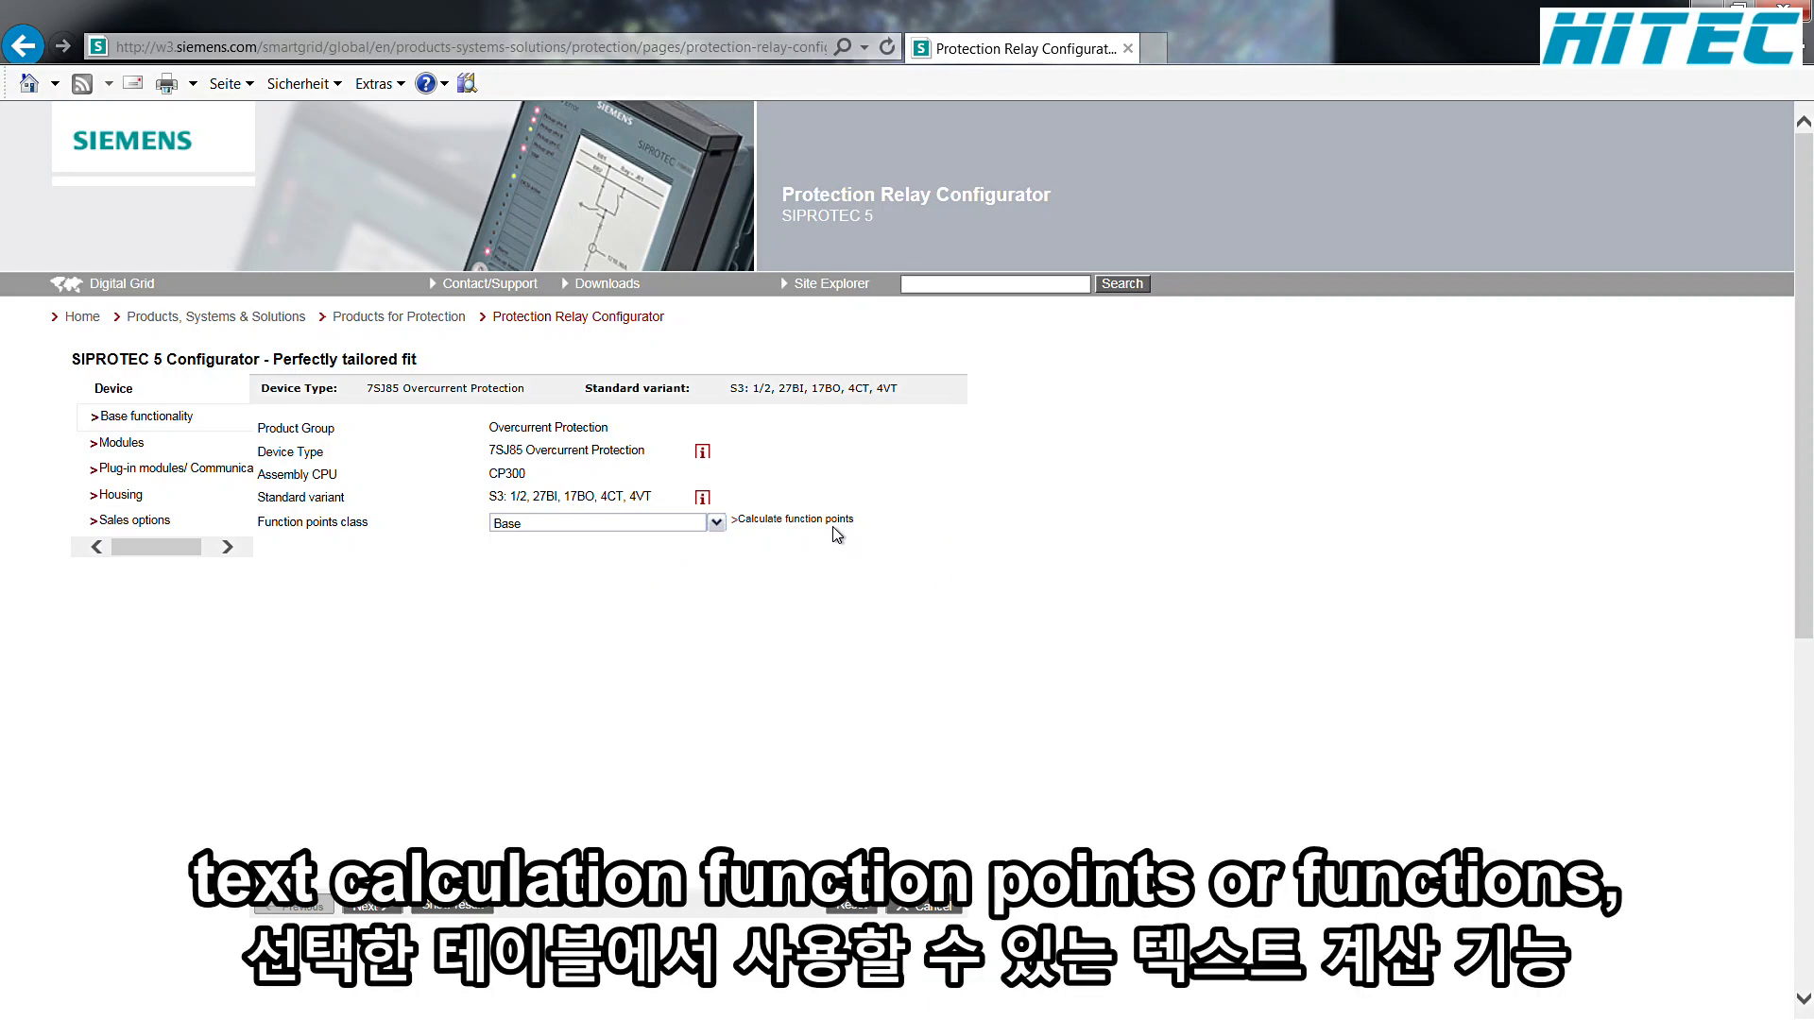
Step: Open the function points calculation and select the application template Directional OC - resonant-grounded / isol. system
{"action": "left_click", "coordinate": [803, 522]}
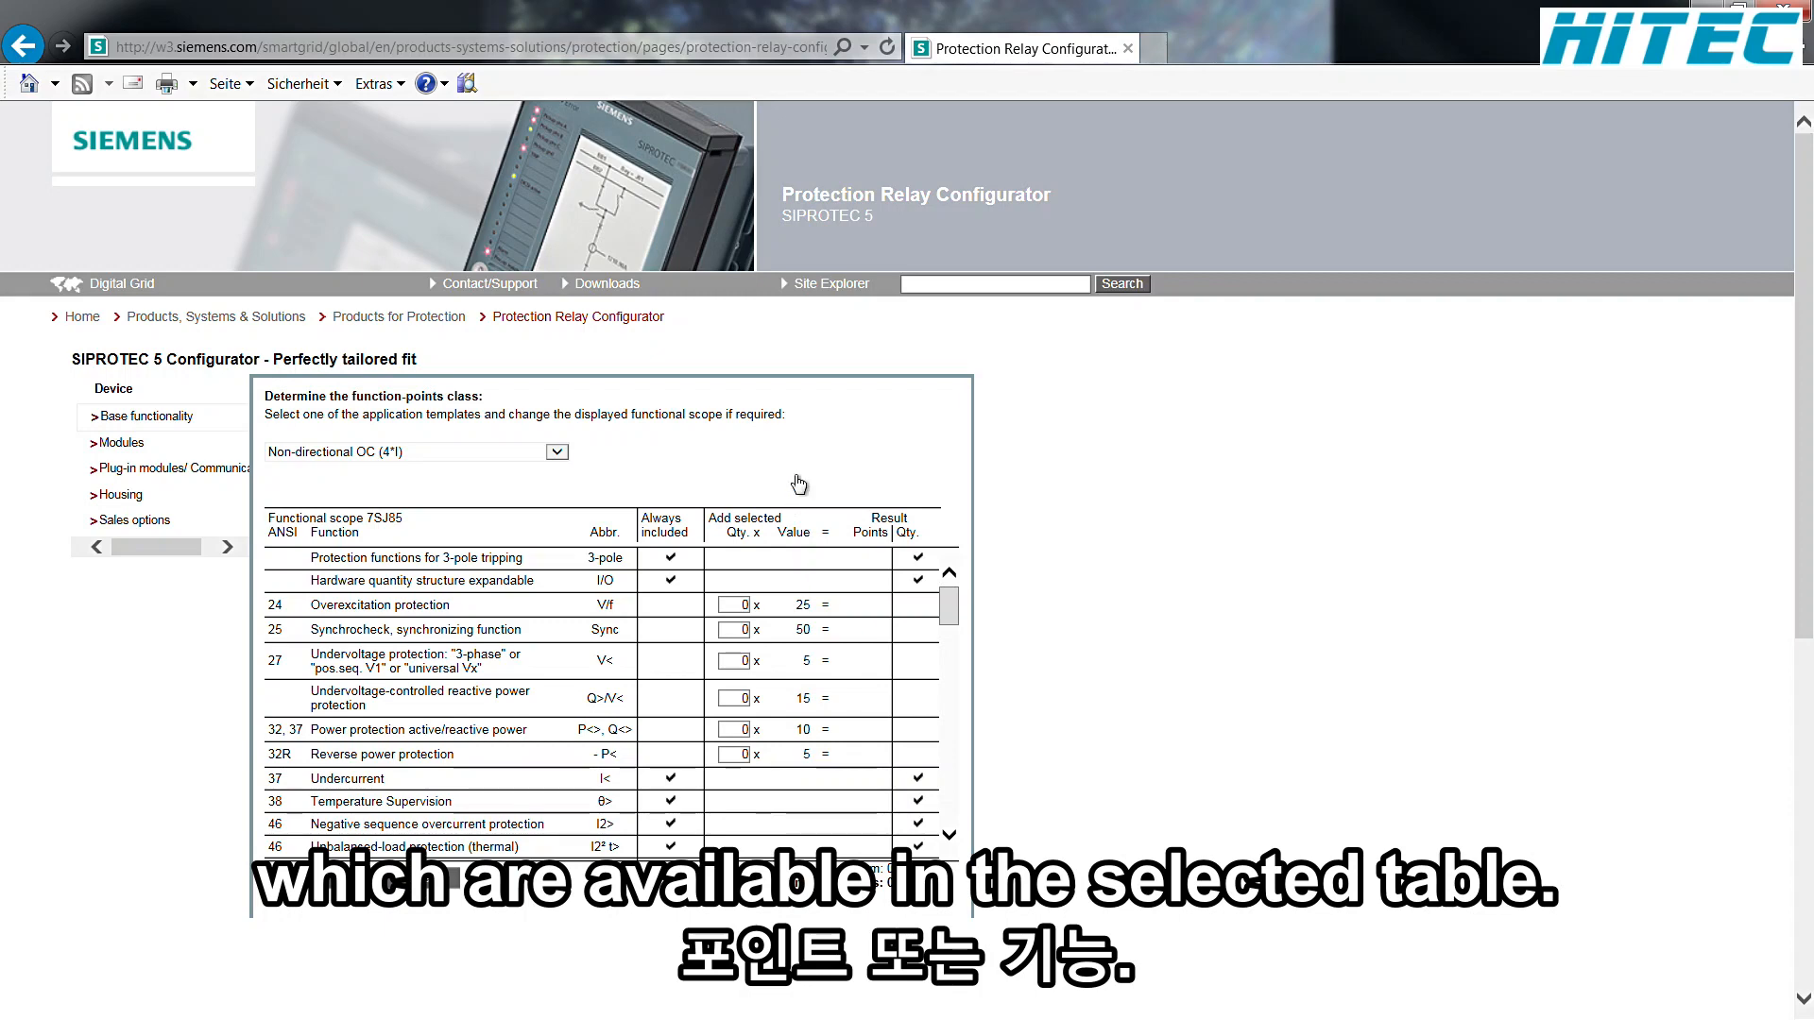
{"action": "left_click", "coordinate": [558, 455]}
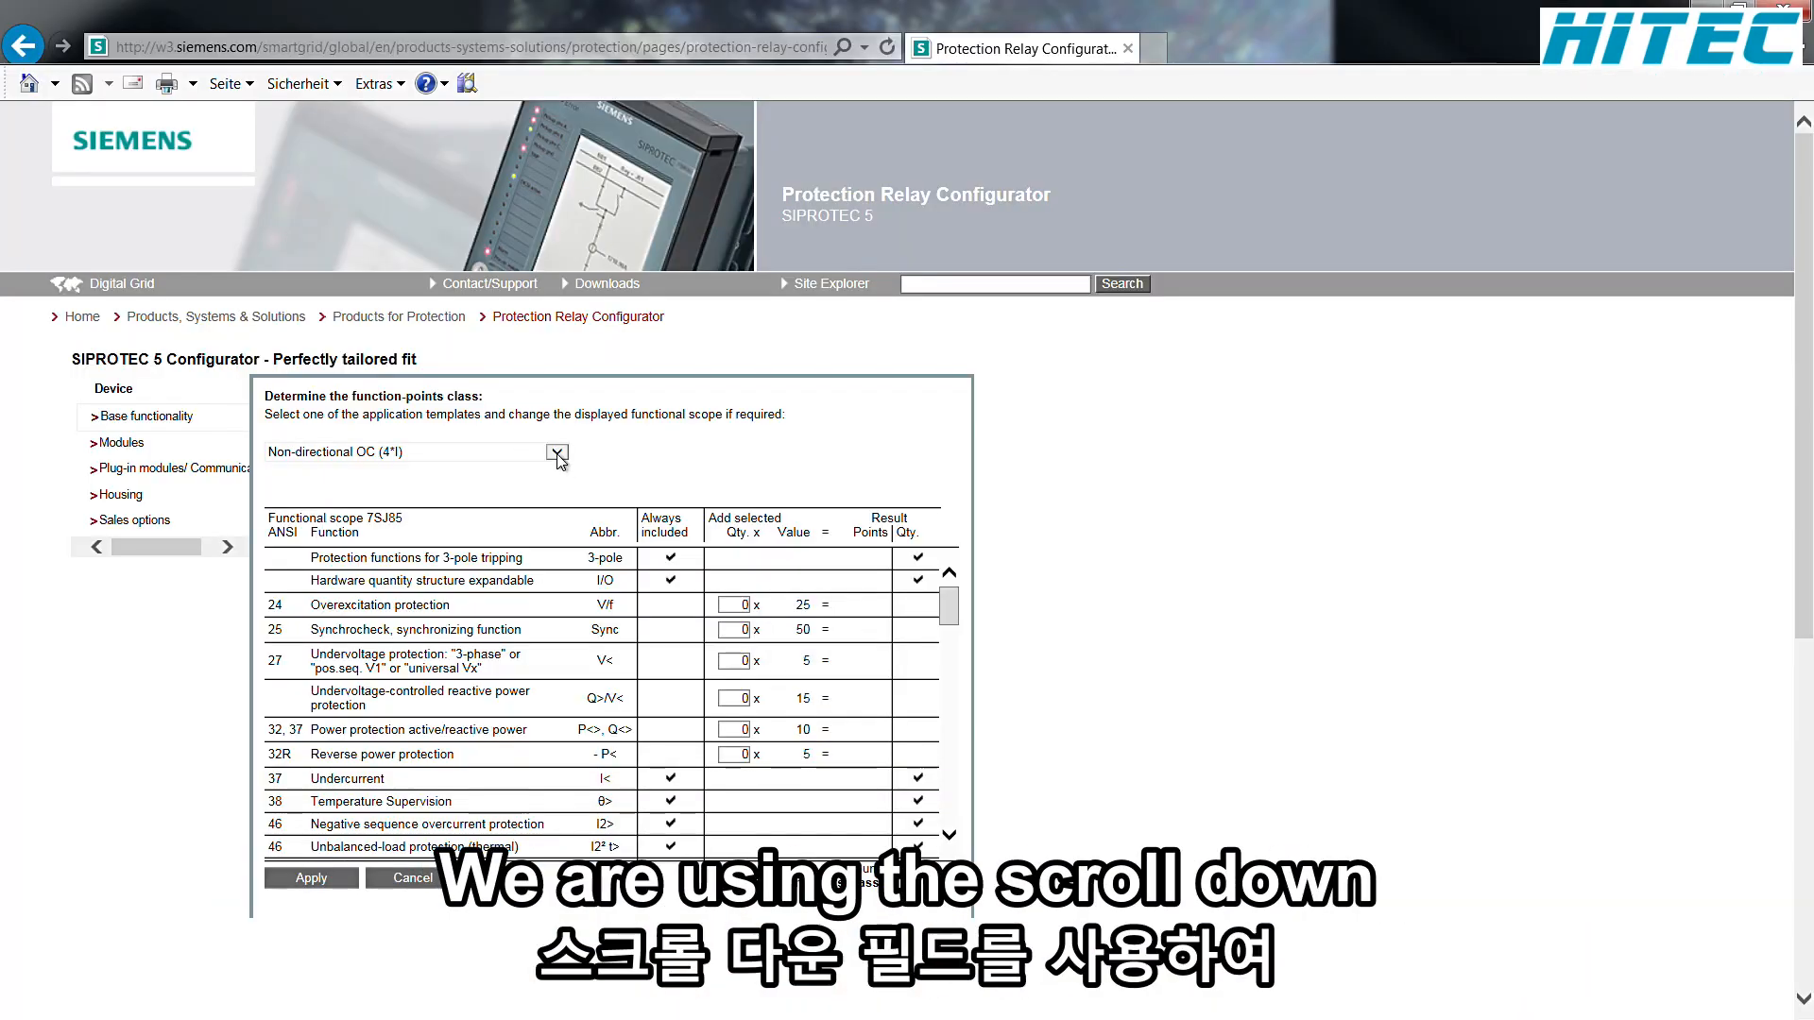
{"action": "left_click", "coordinate": [559, 454]}
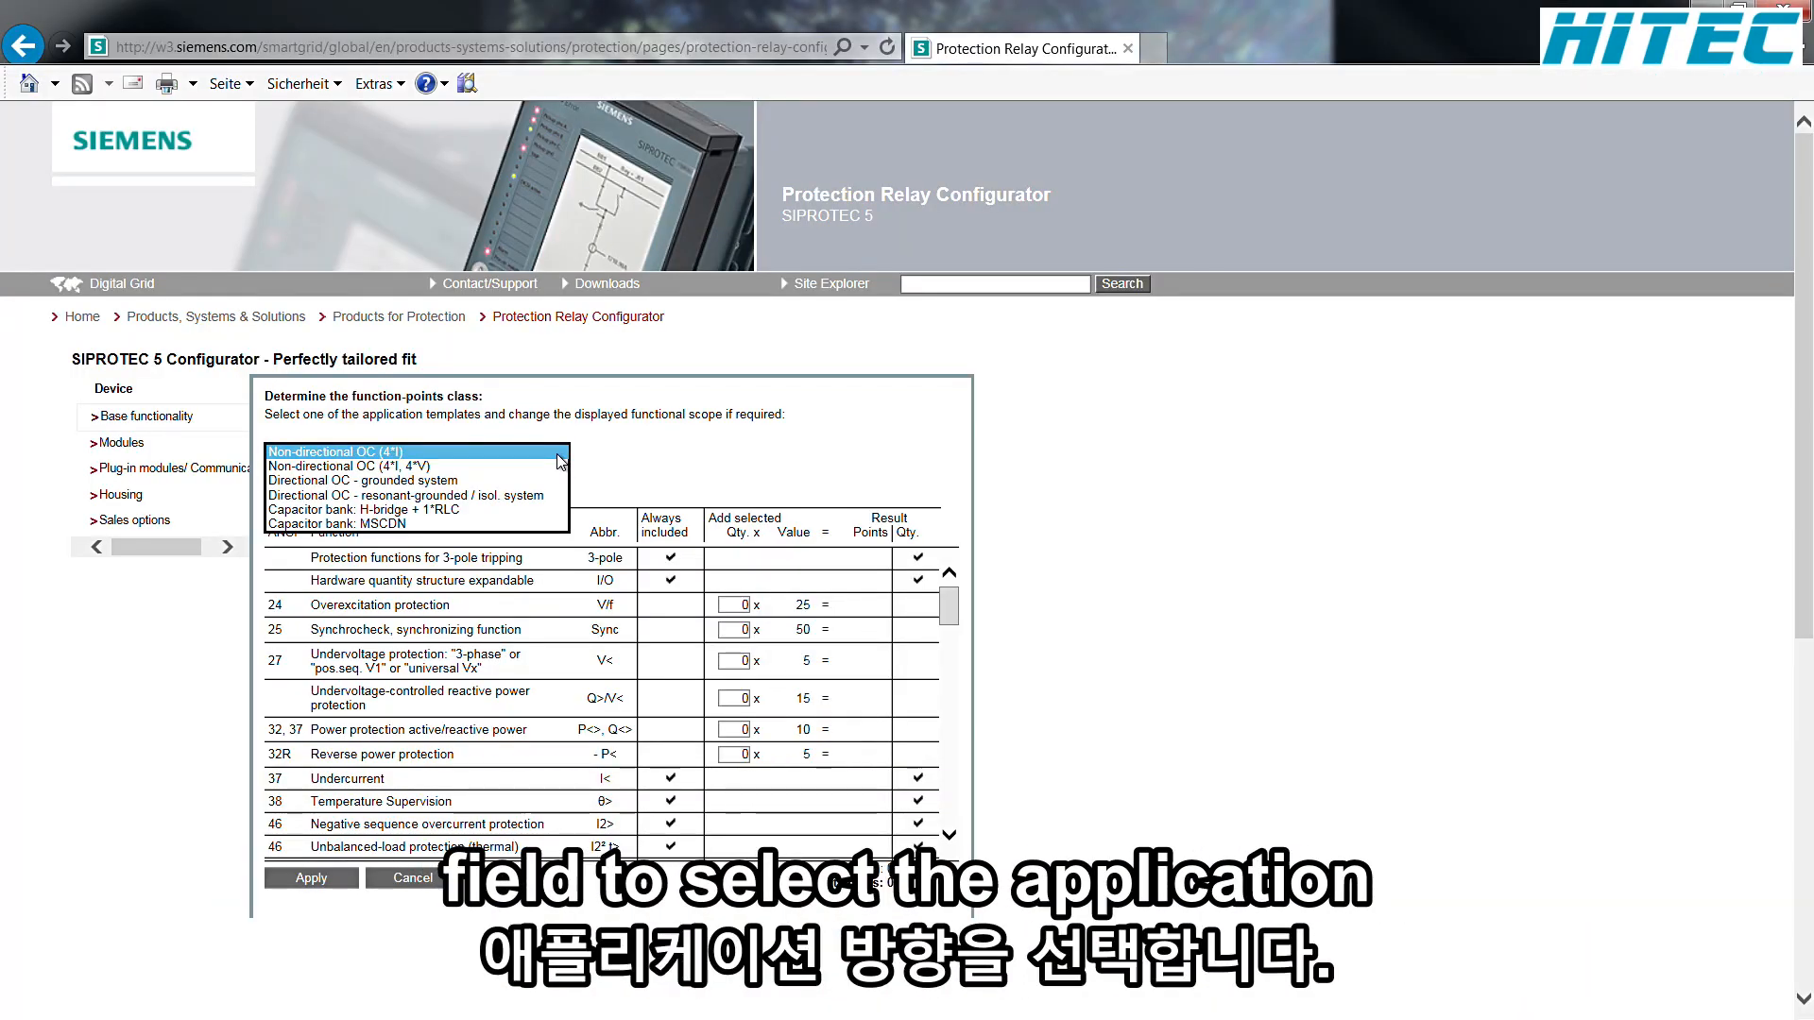
{"action": "left_click", "coordinate": [501, 497]}
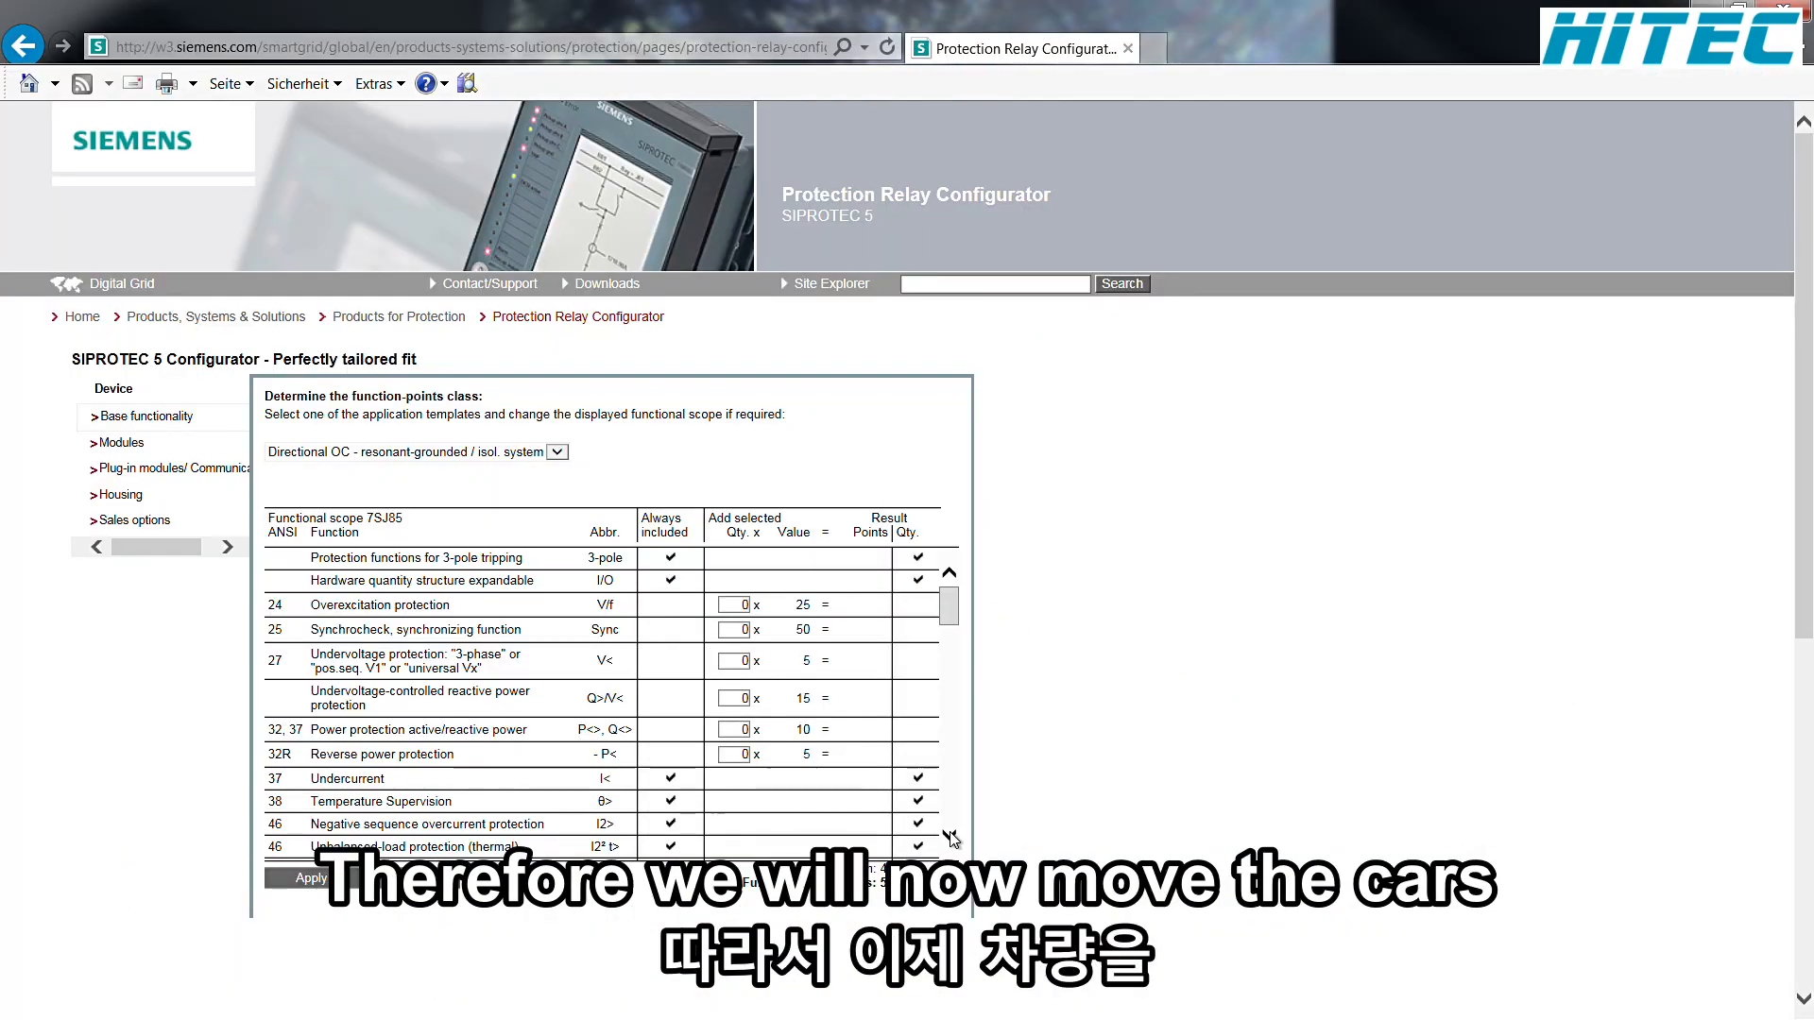
Step: Set the quantity of ANSI 81 Frequency protection to 1 and apply the calculated function-points class
{"action": "left_click", "coordinate": [950, 836]}
{"action": "left_click", "coordinate": [950, 839]}
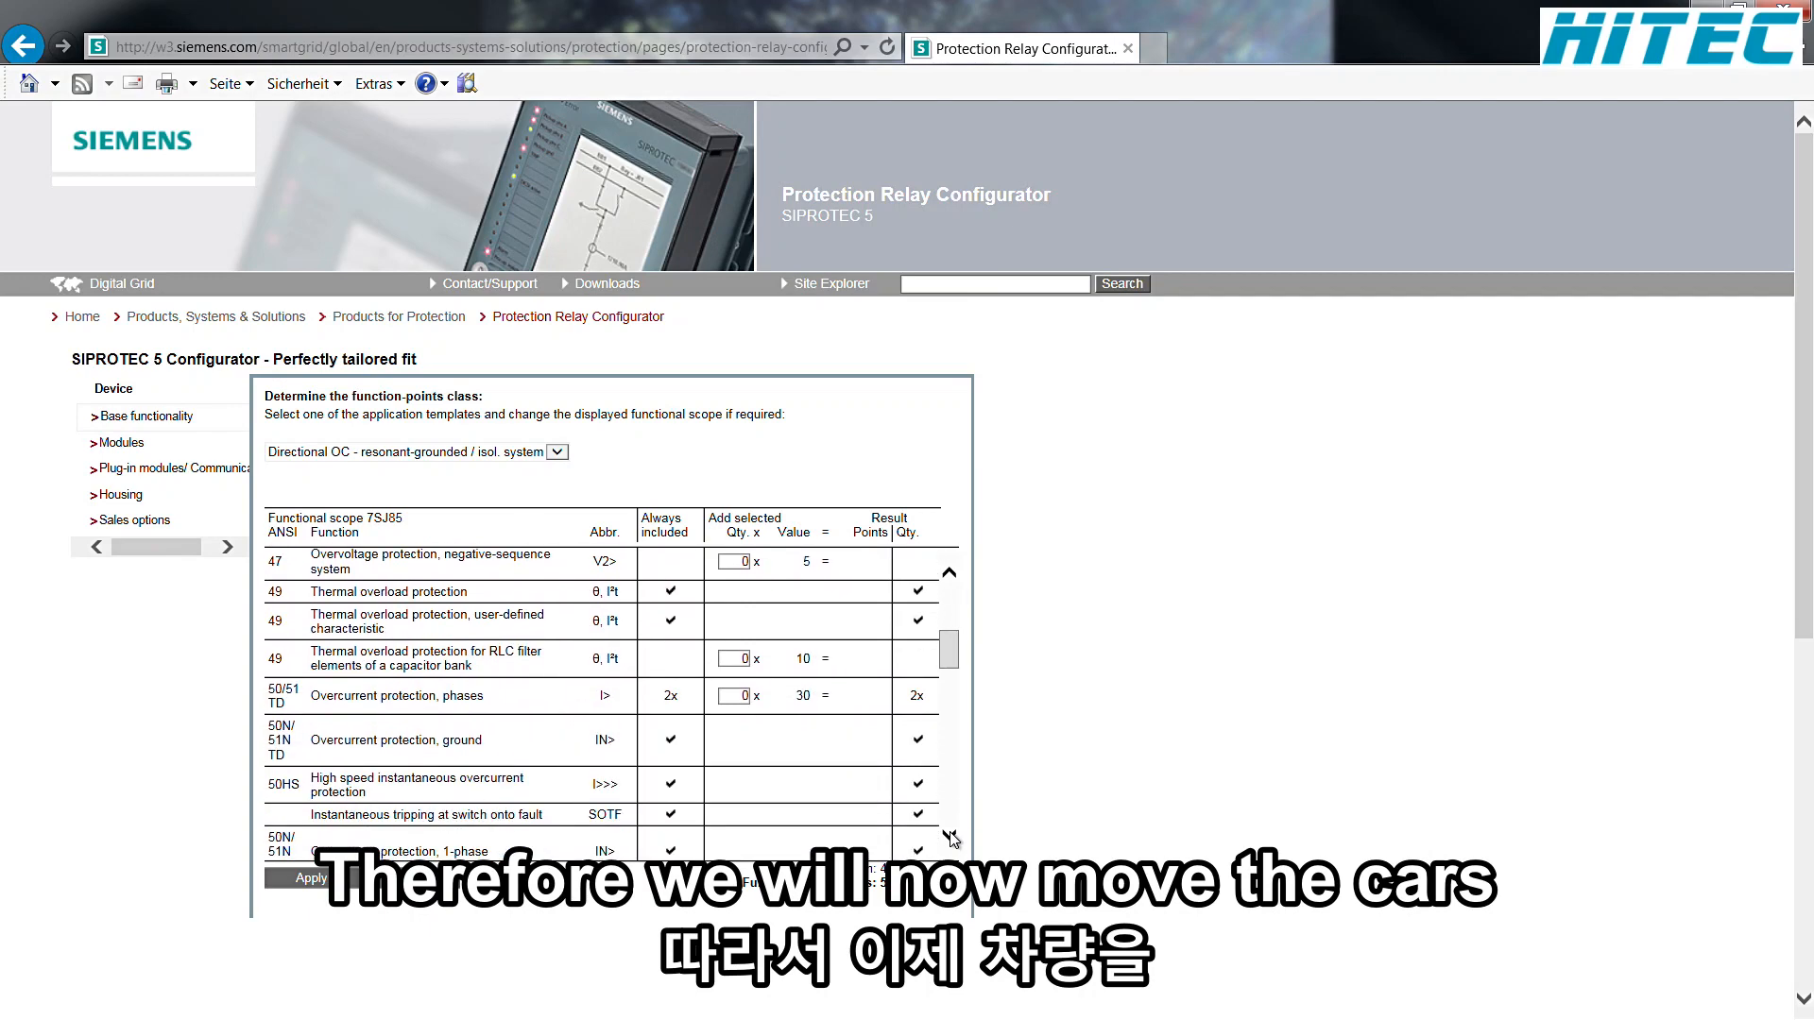
{"action": "left_click", "coordinate": [950, 838]}
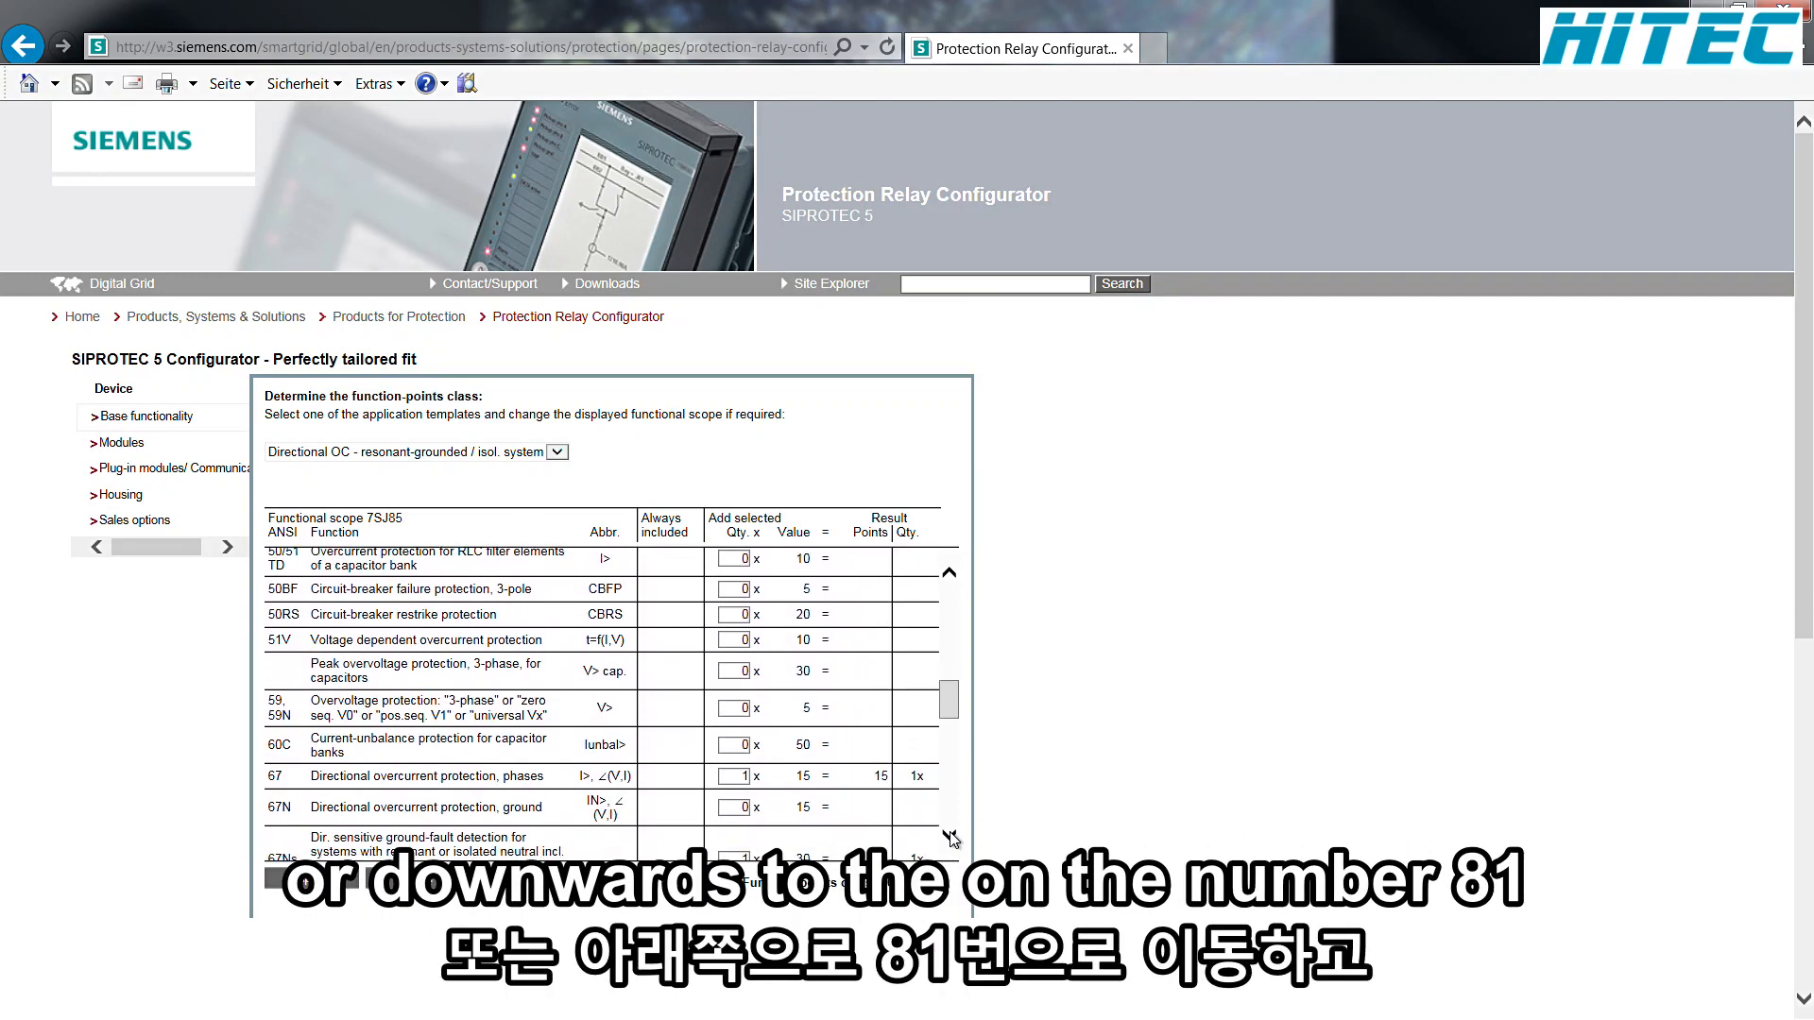
{"action": "left_click", "coordinate": [950, 838]}
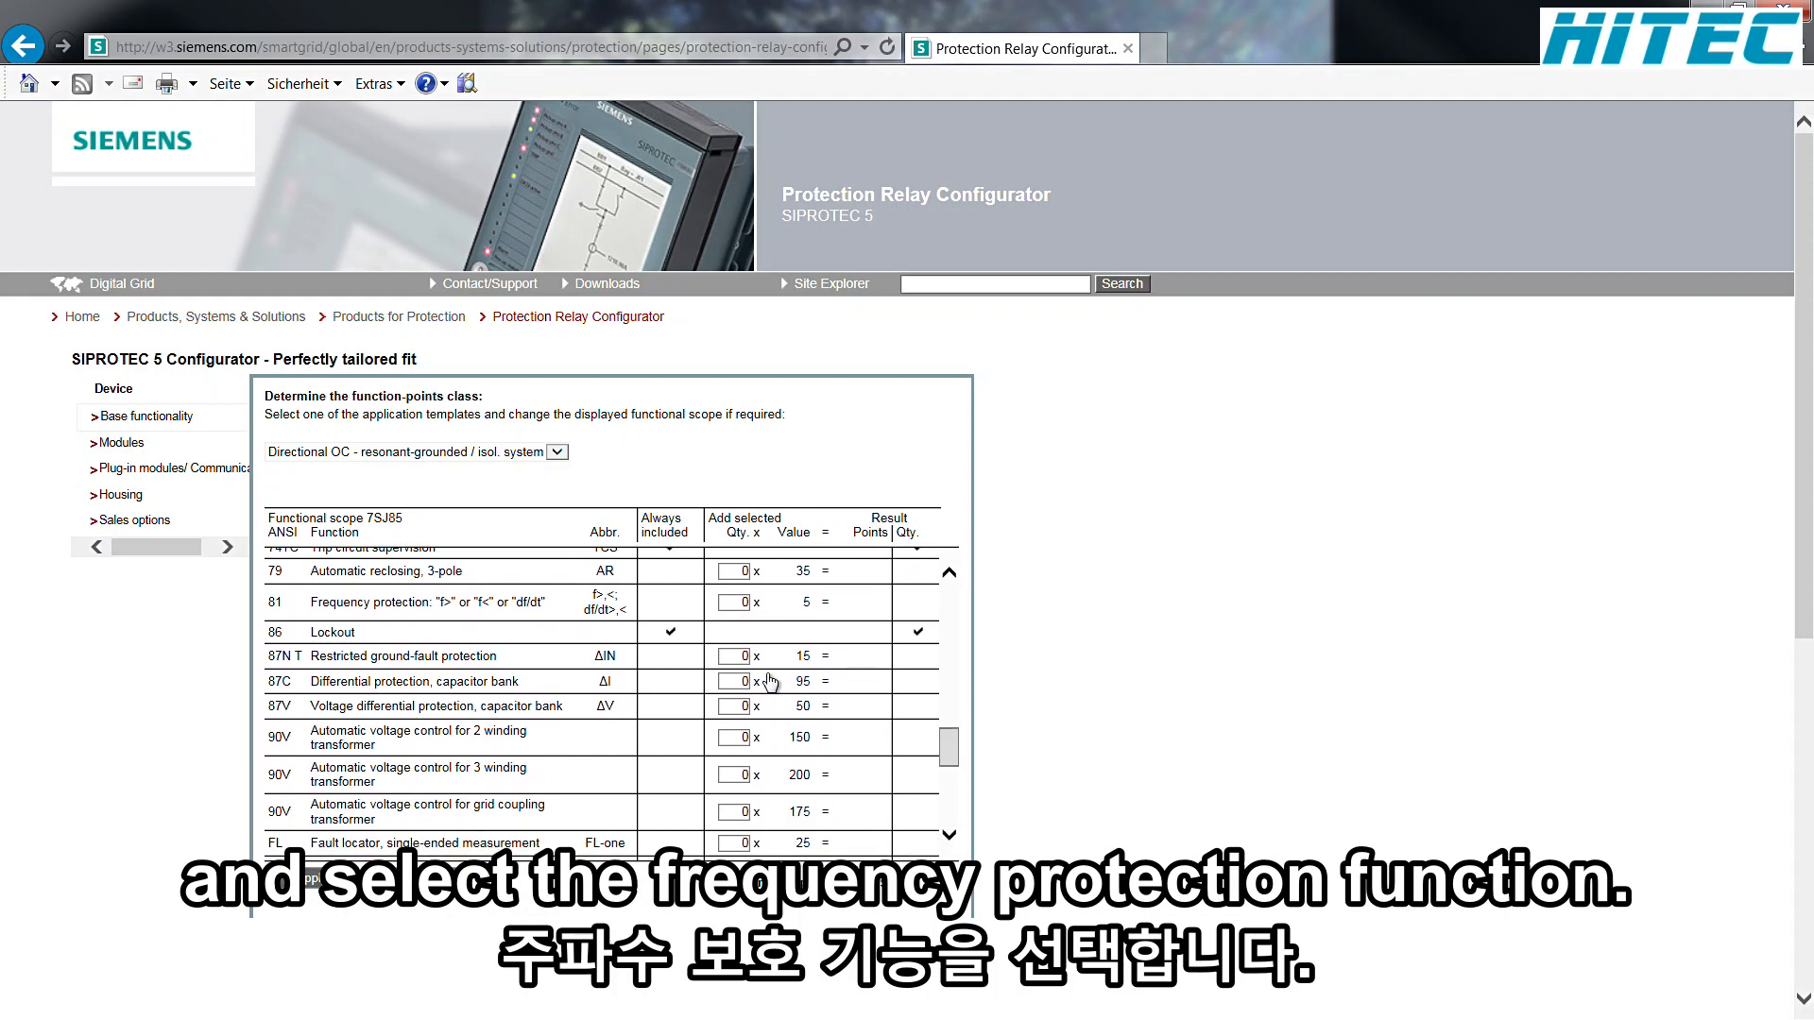
{"action": "double_click", "coordinate": [746, 606]}
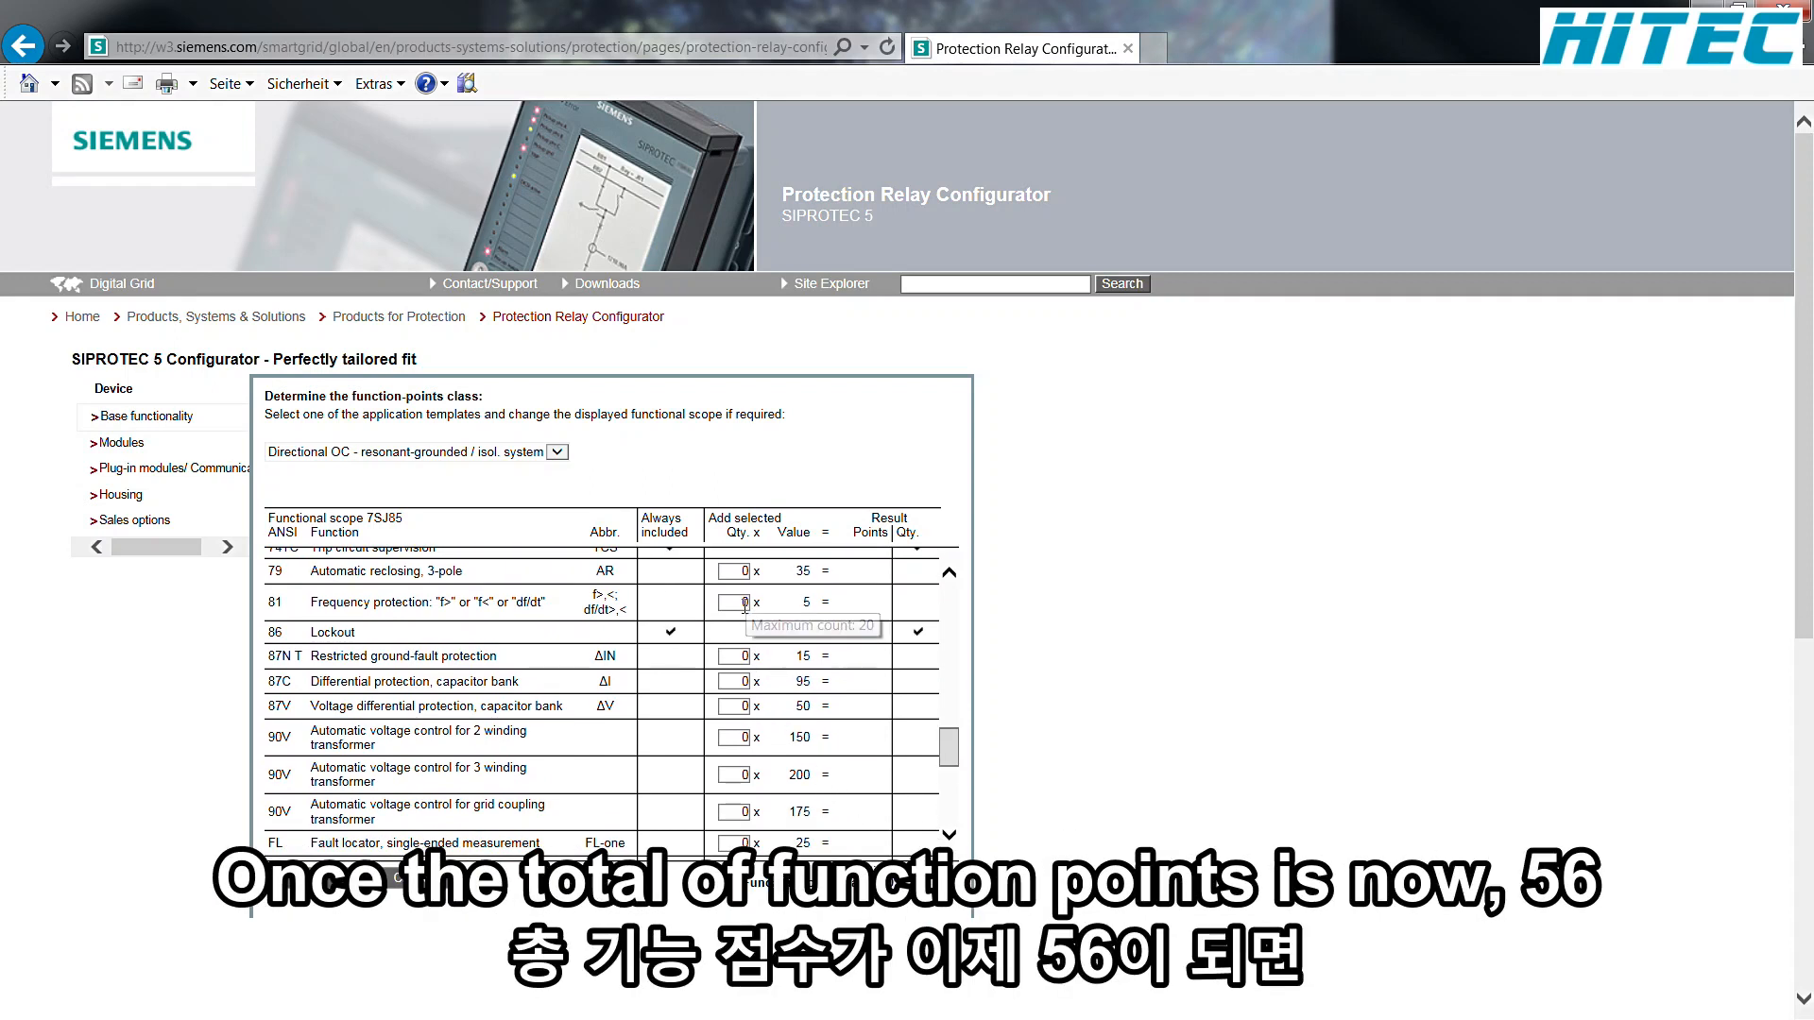
{"action": "type", "text": "1"}
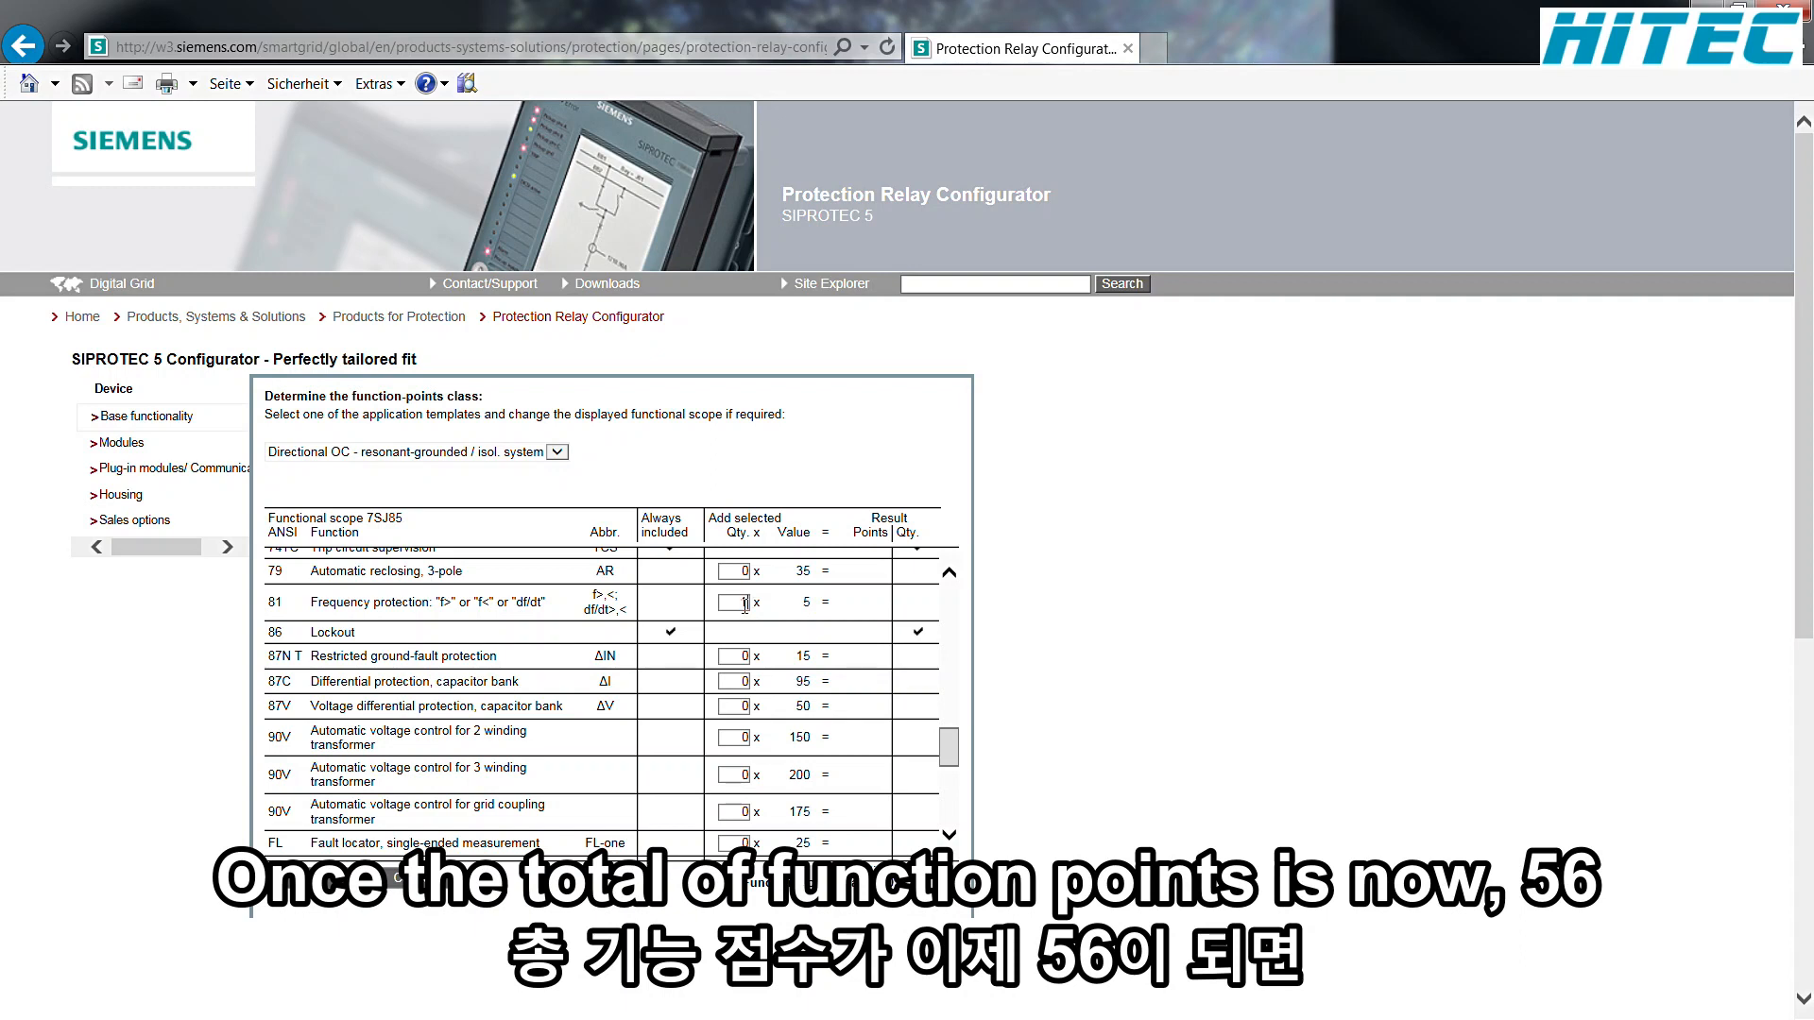
{"action": "left_click", "coordinate": [820, 640]}
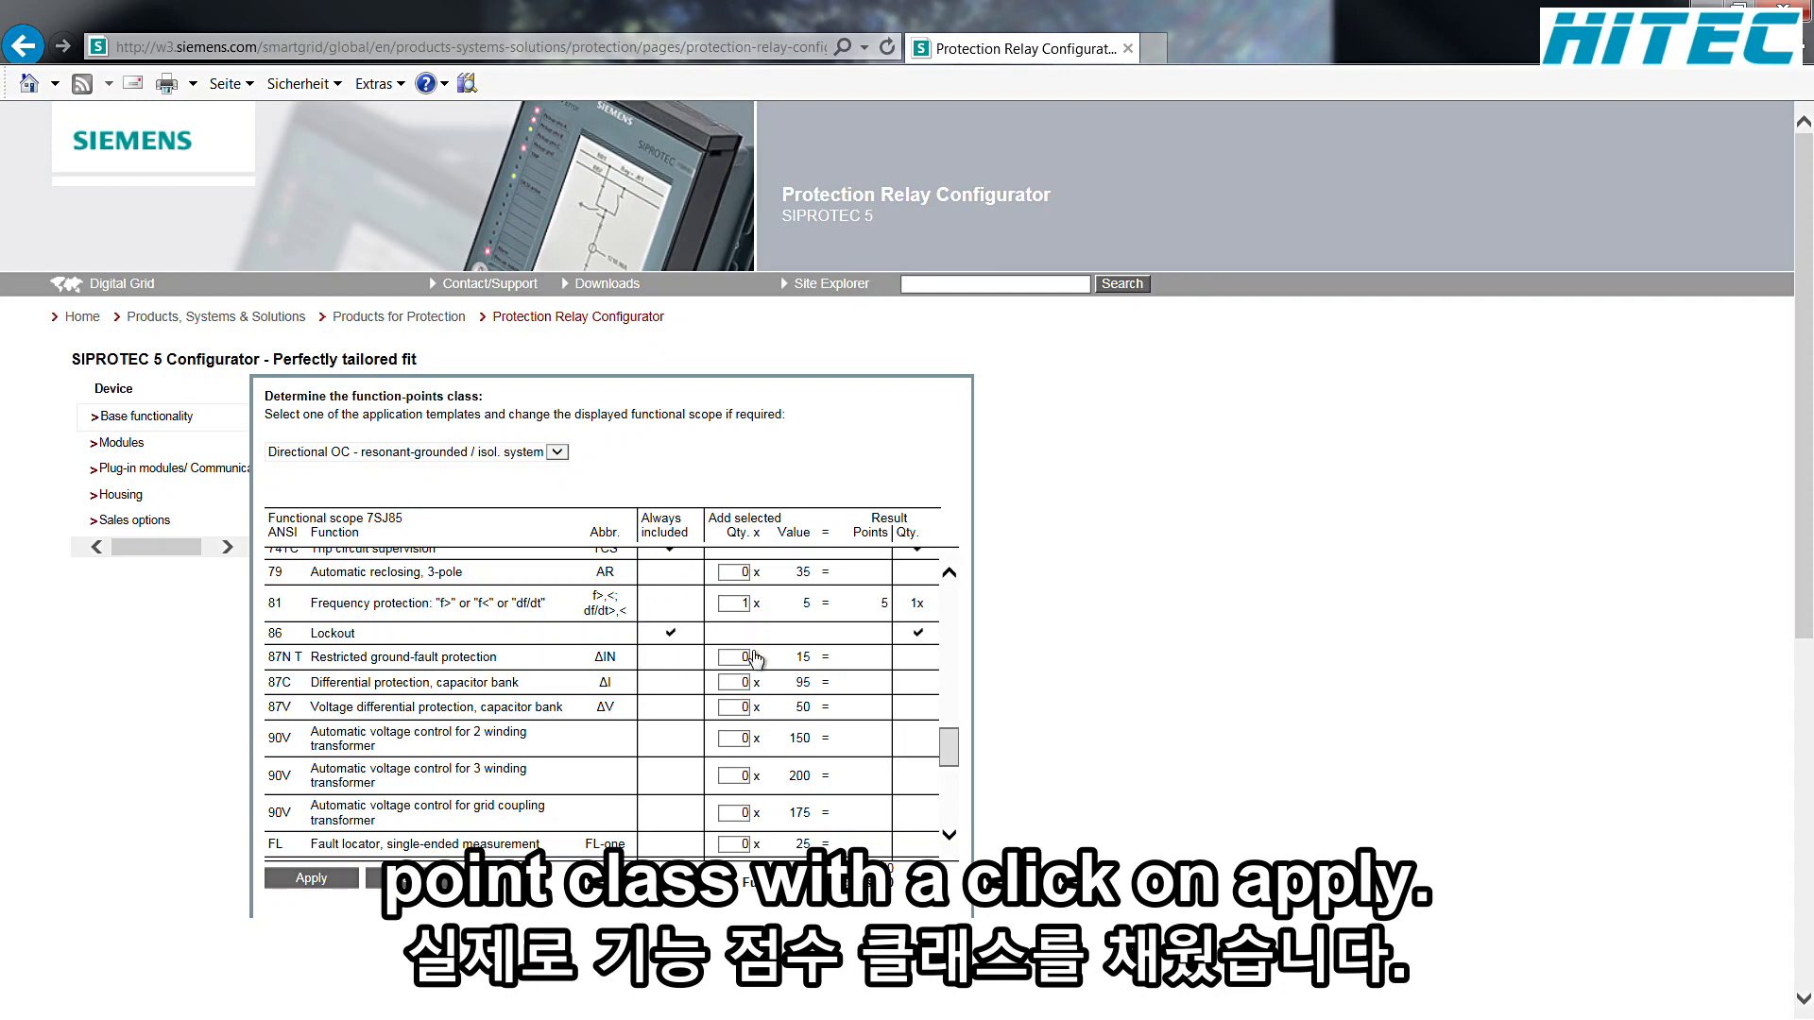
{"action": "left_click", "coordinate": [311, 877]}
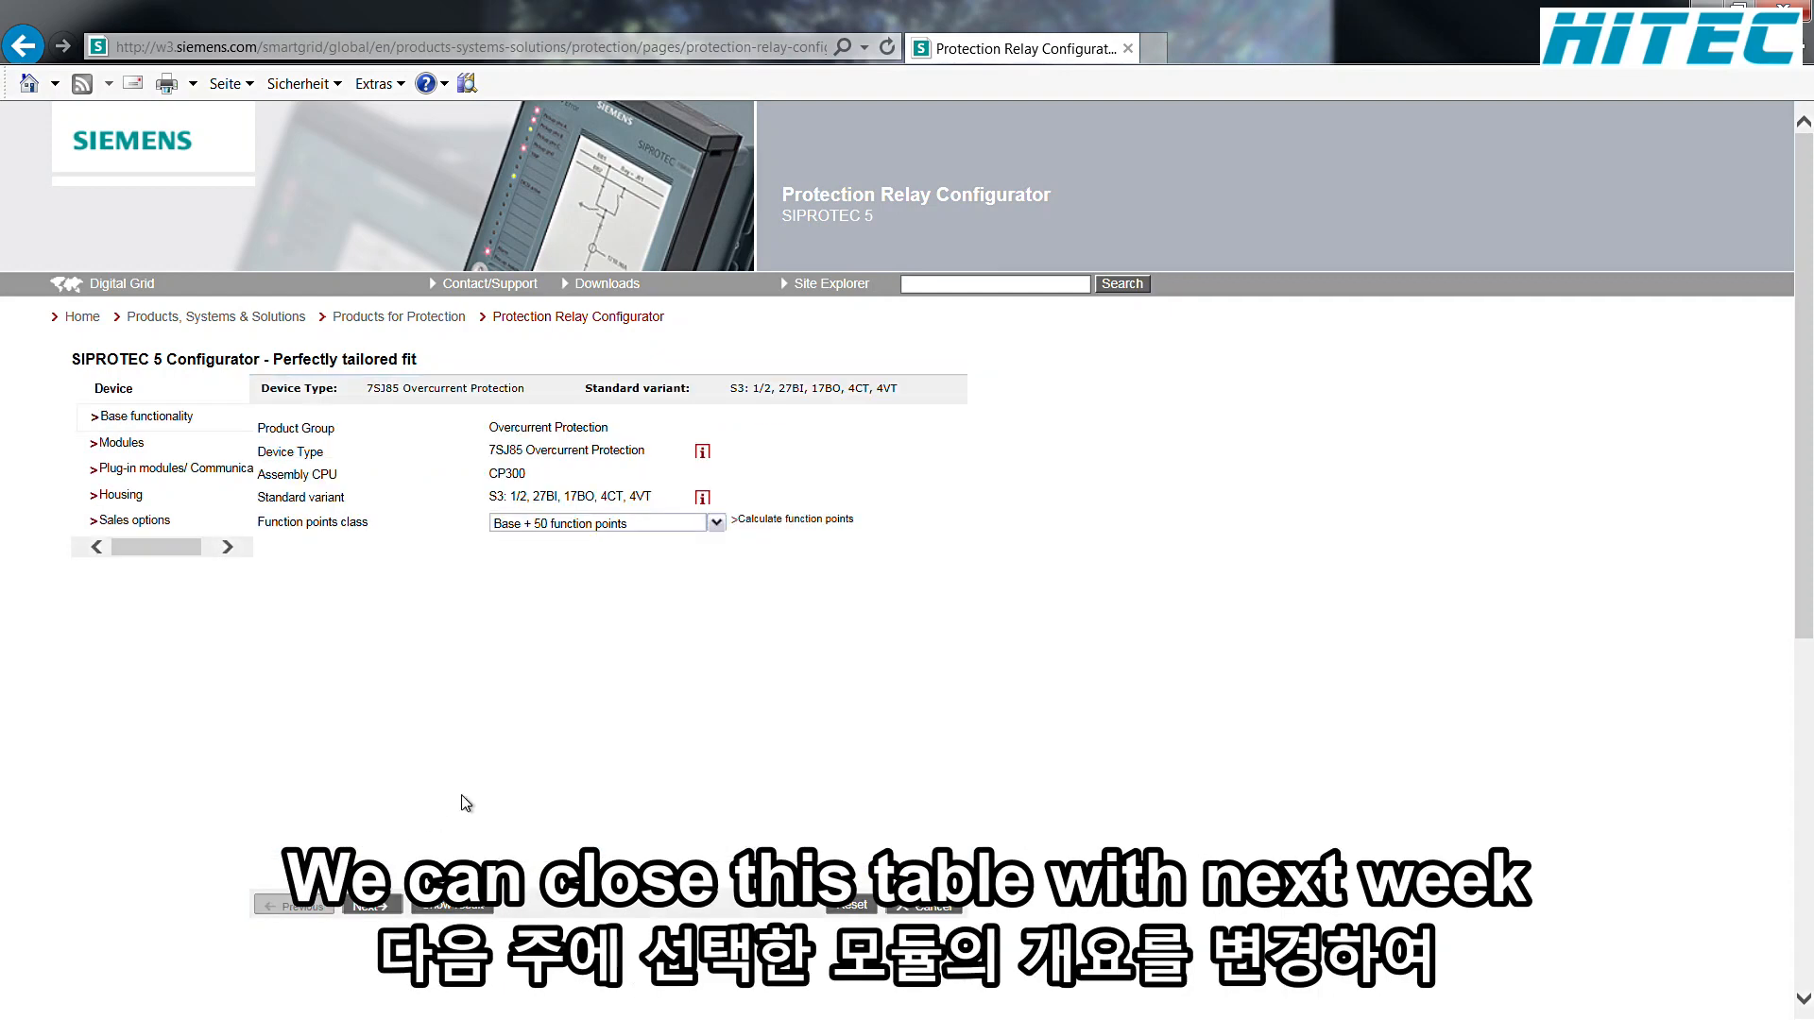
Step: Accept the preselected I/O modules and assign ETH-BB-2FO: 2 x optic Ethernet to plug-in module position E
{"action": "left_click", "coordinate": [373, 907]}
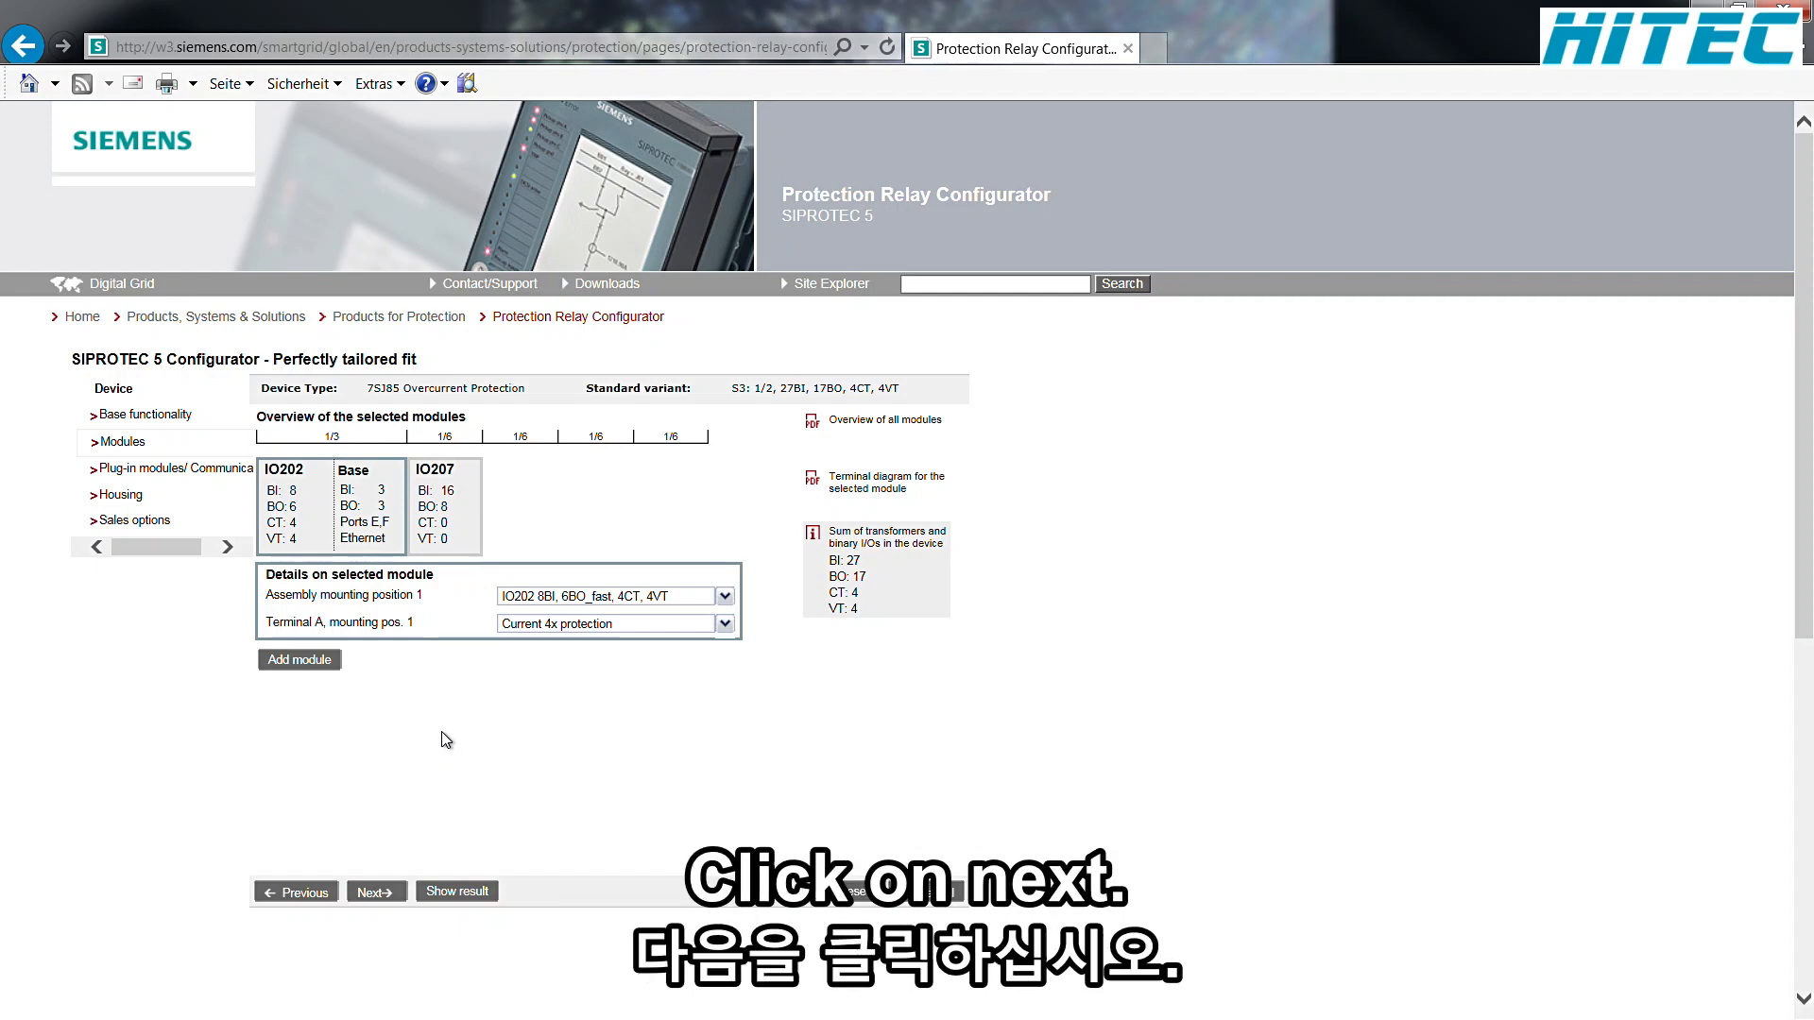
{"action": "left_click", "coordinate": [377, 907]}
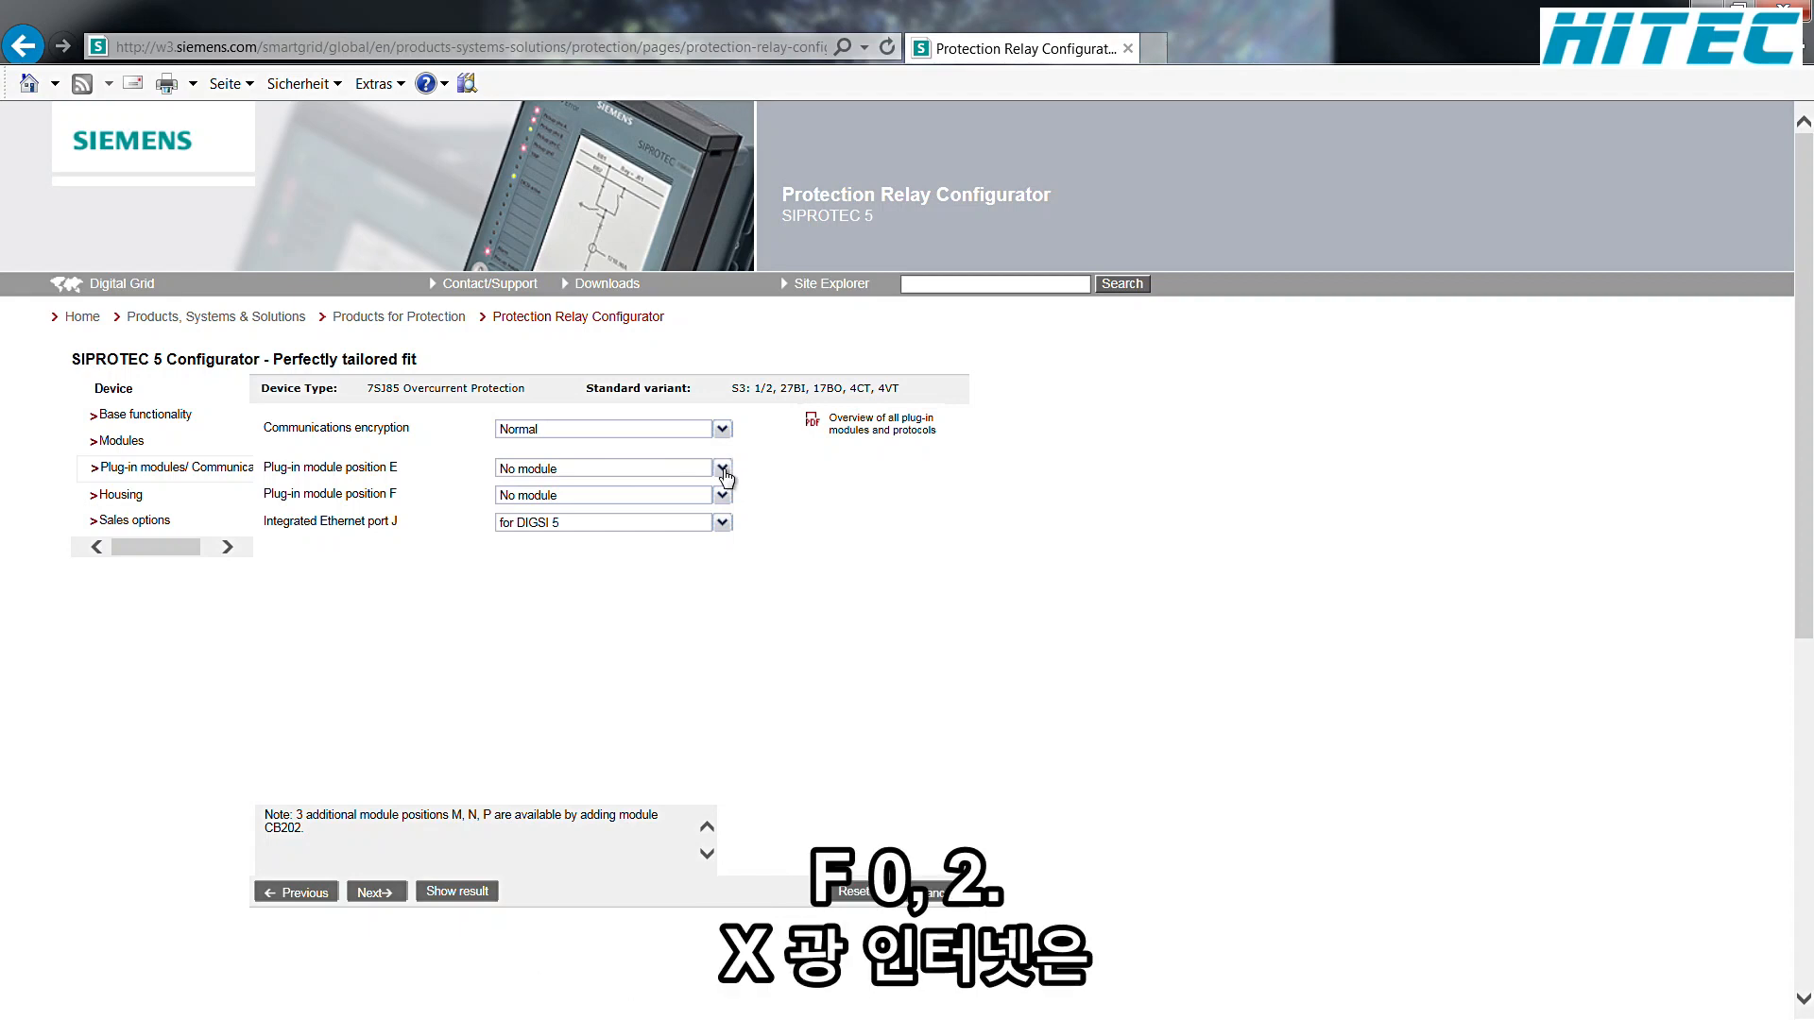
{"action": "left_click", "coordinate": [722, 469]}
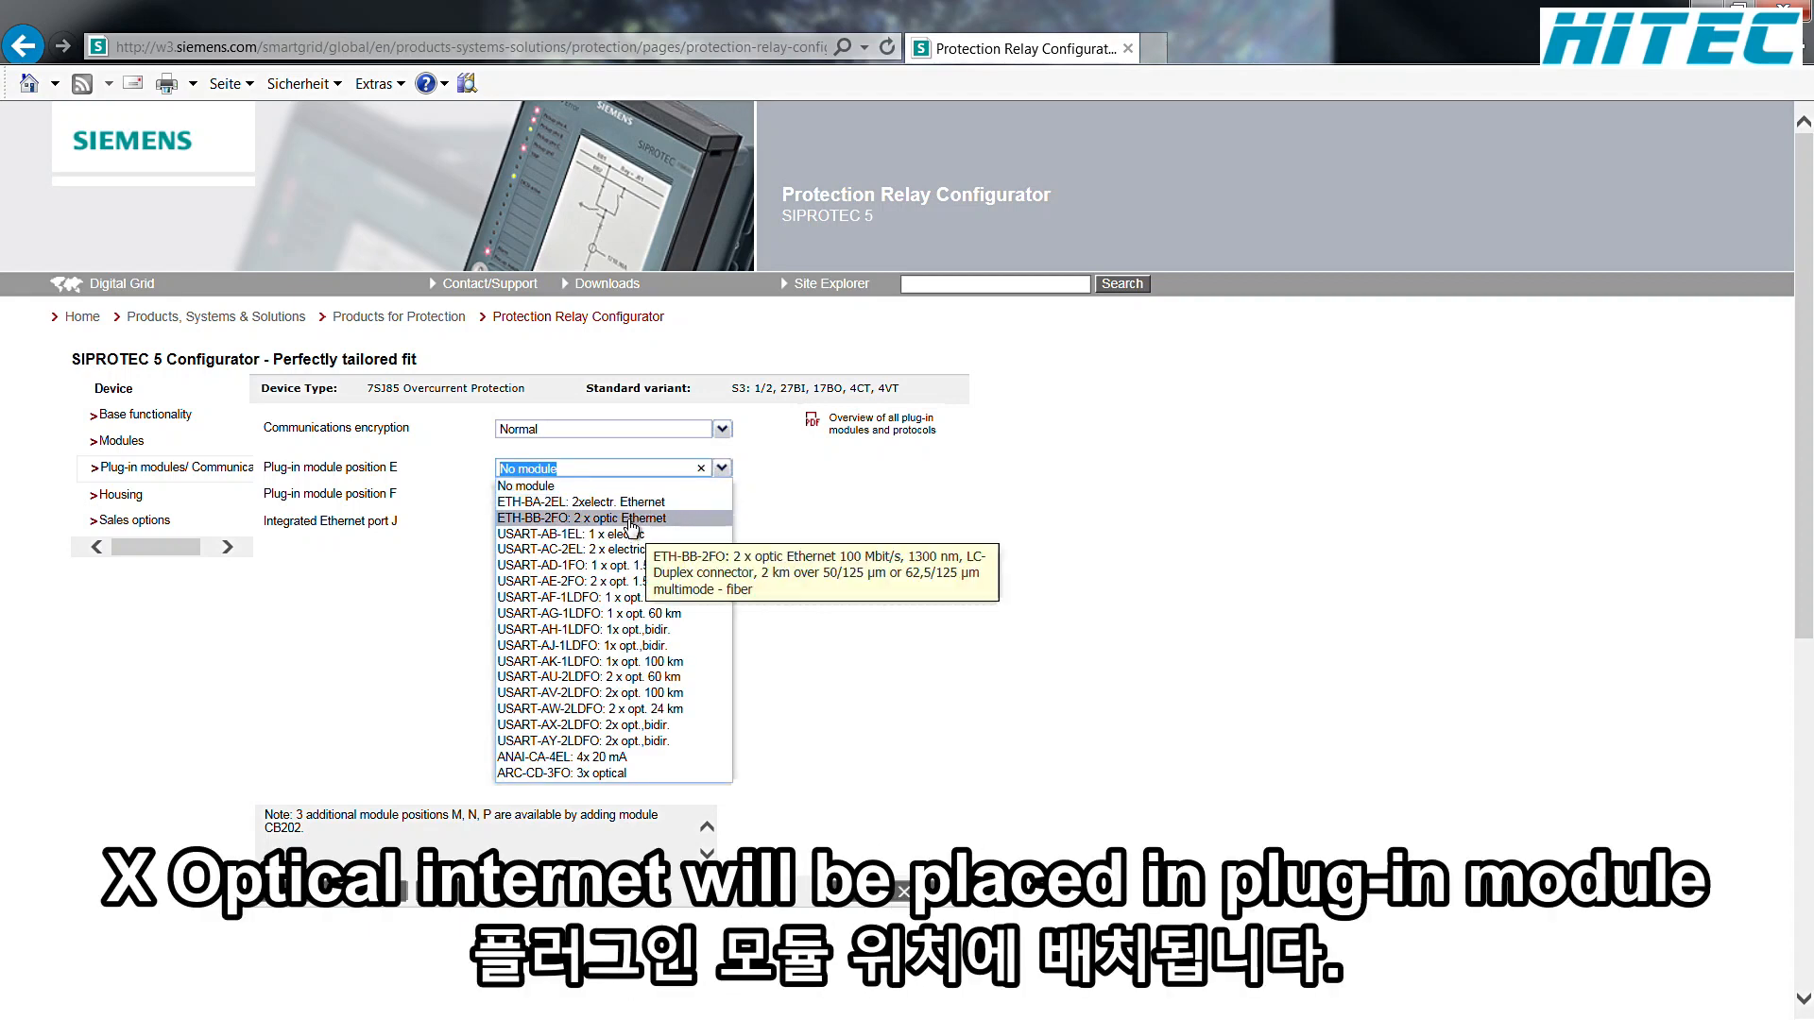
{"action": "left_click", "coordinate": [631, 519]}
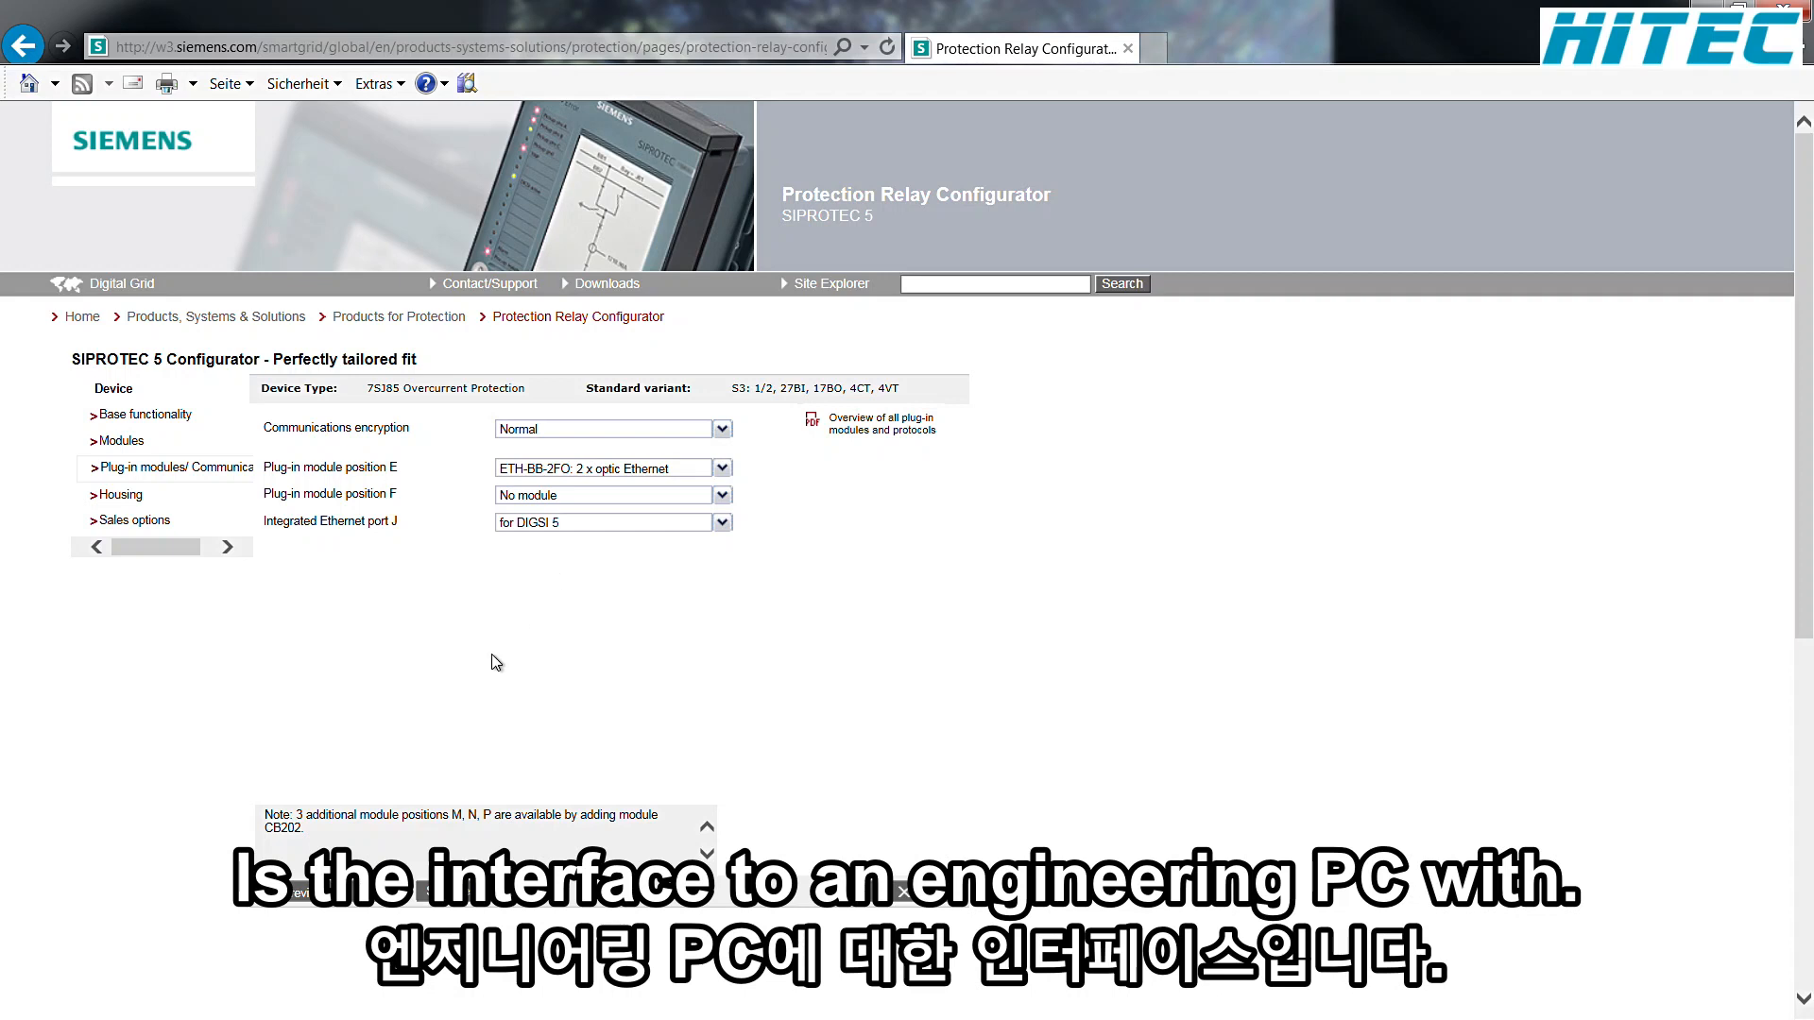
Step: Proceed to the housing settings and set the display type to Large display
{"action": "left_click", "coordinate": [375, 893]}
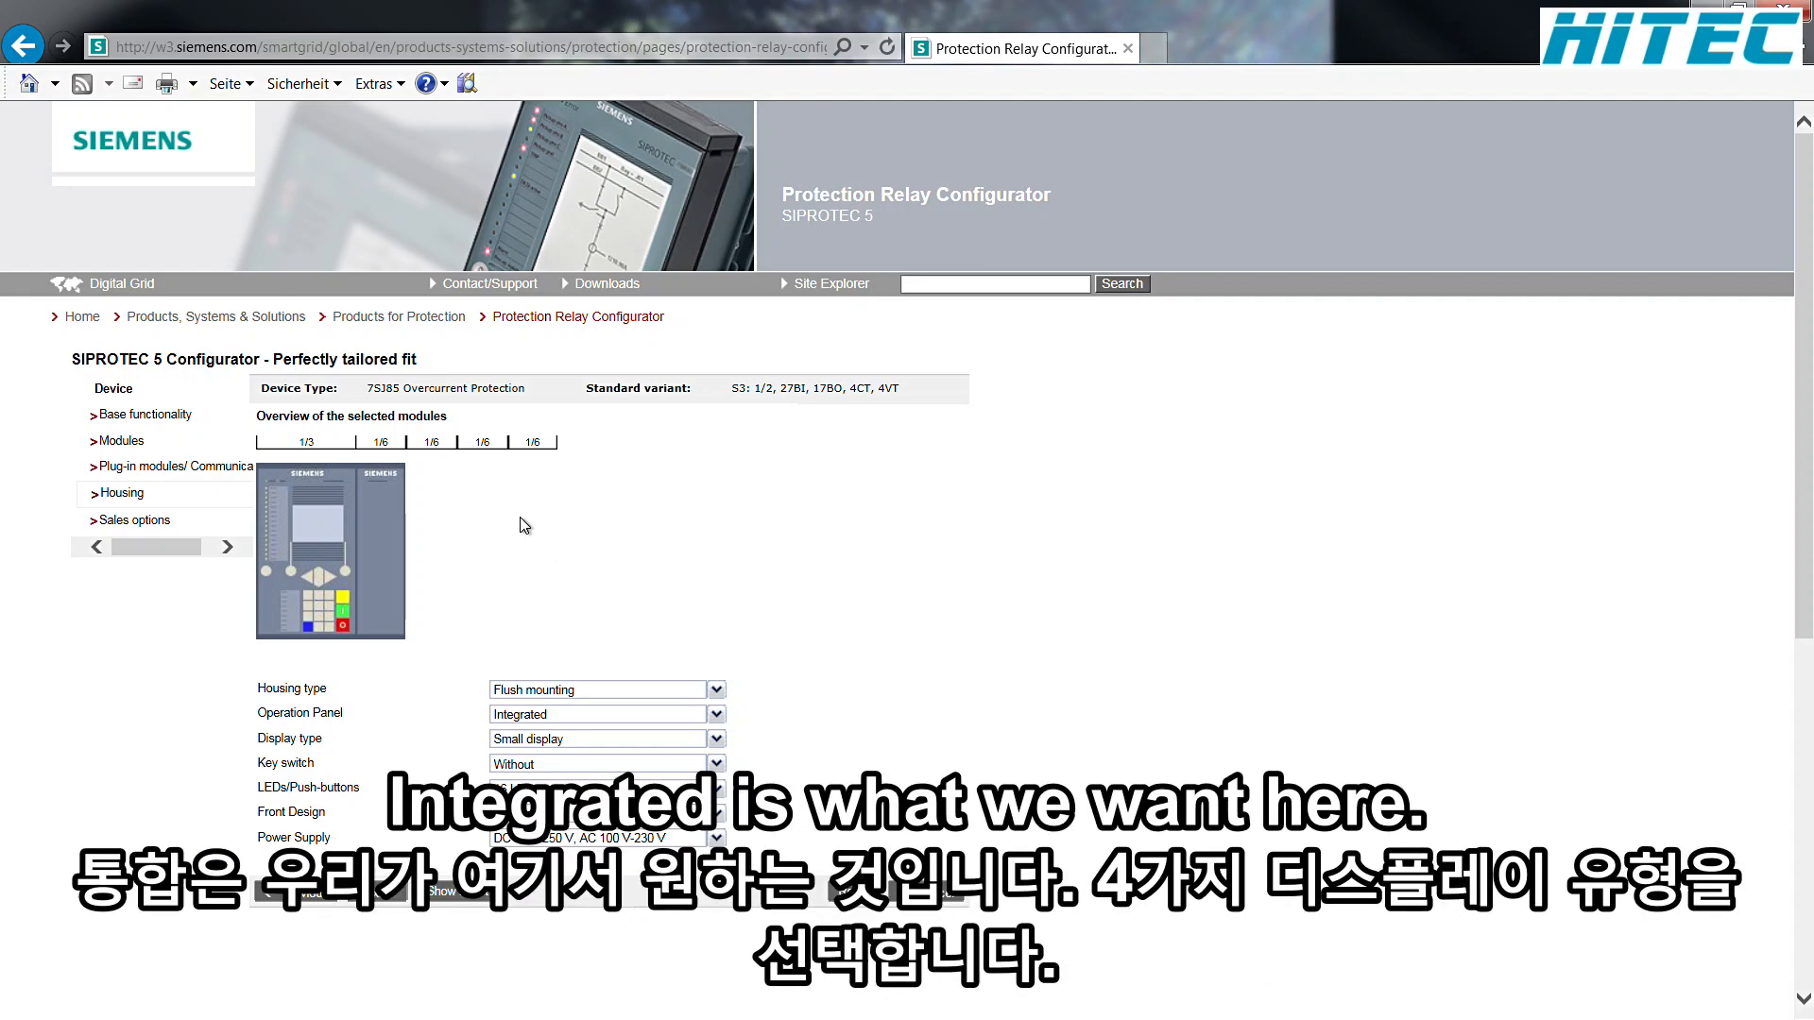
{"action": "left_click", "coordinate": [717, 740]}
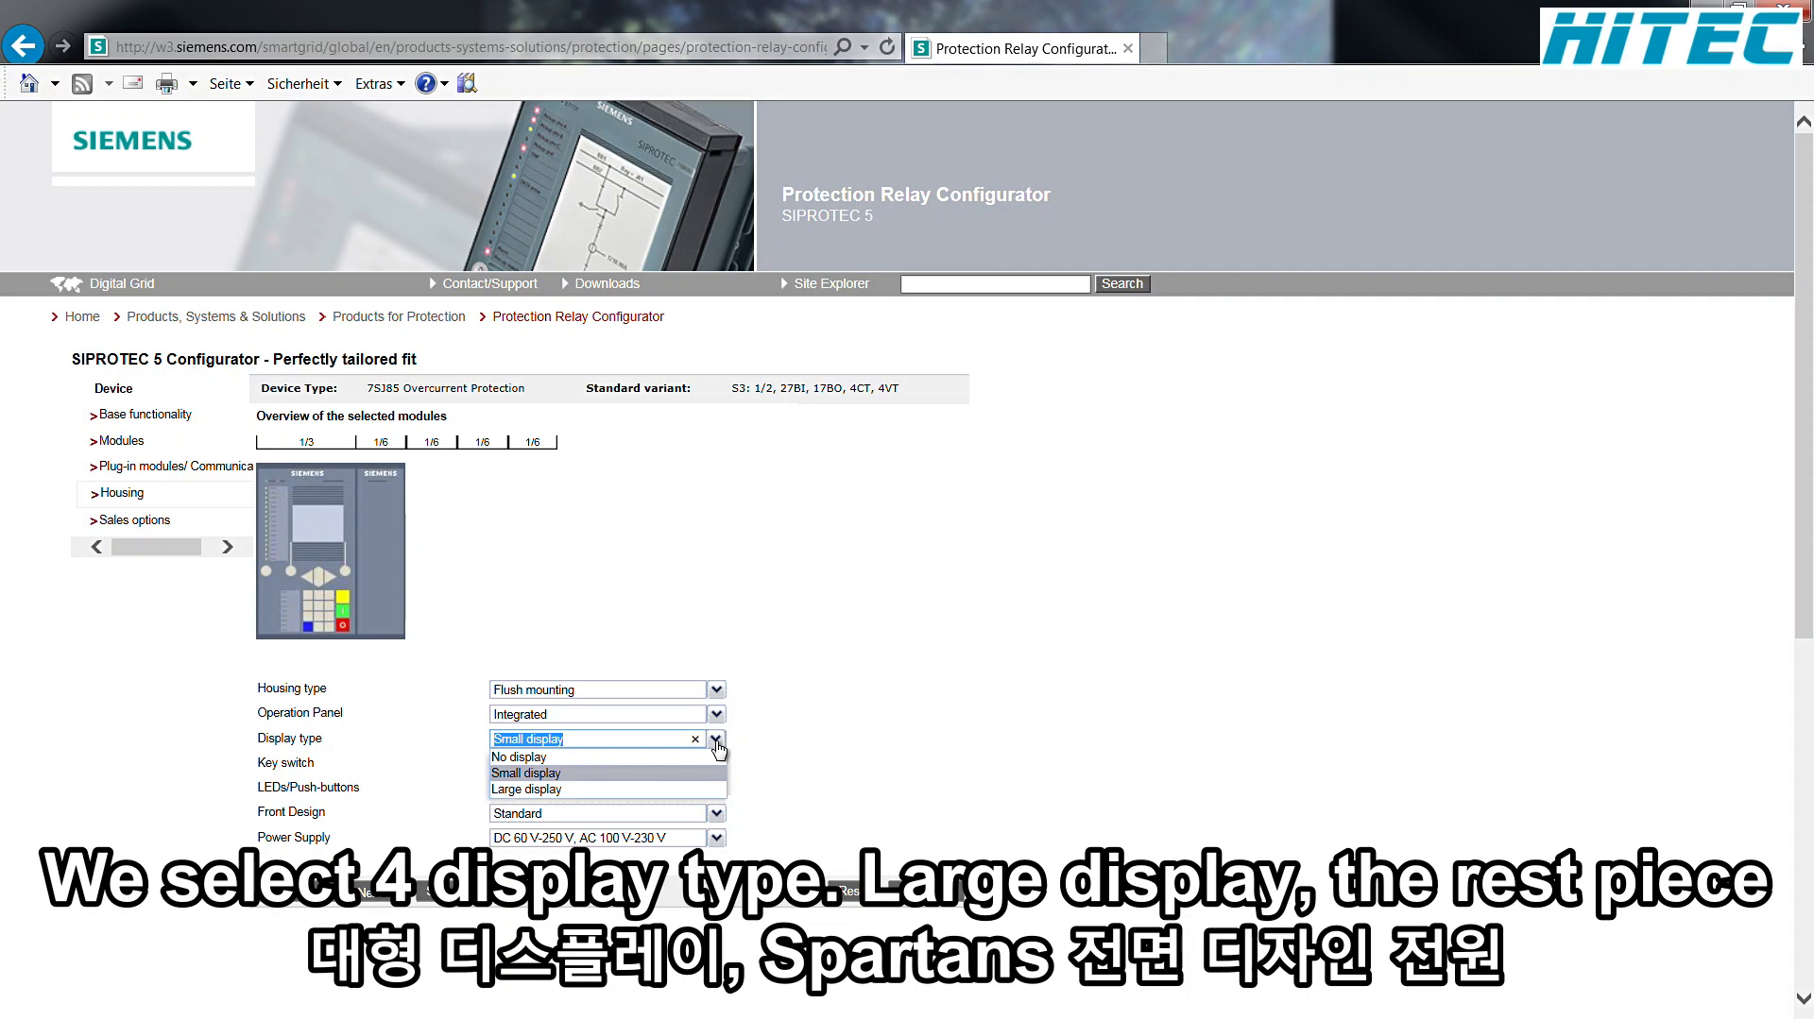
{"action": "left_click", "coordinate": [534, 789]}
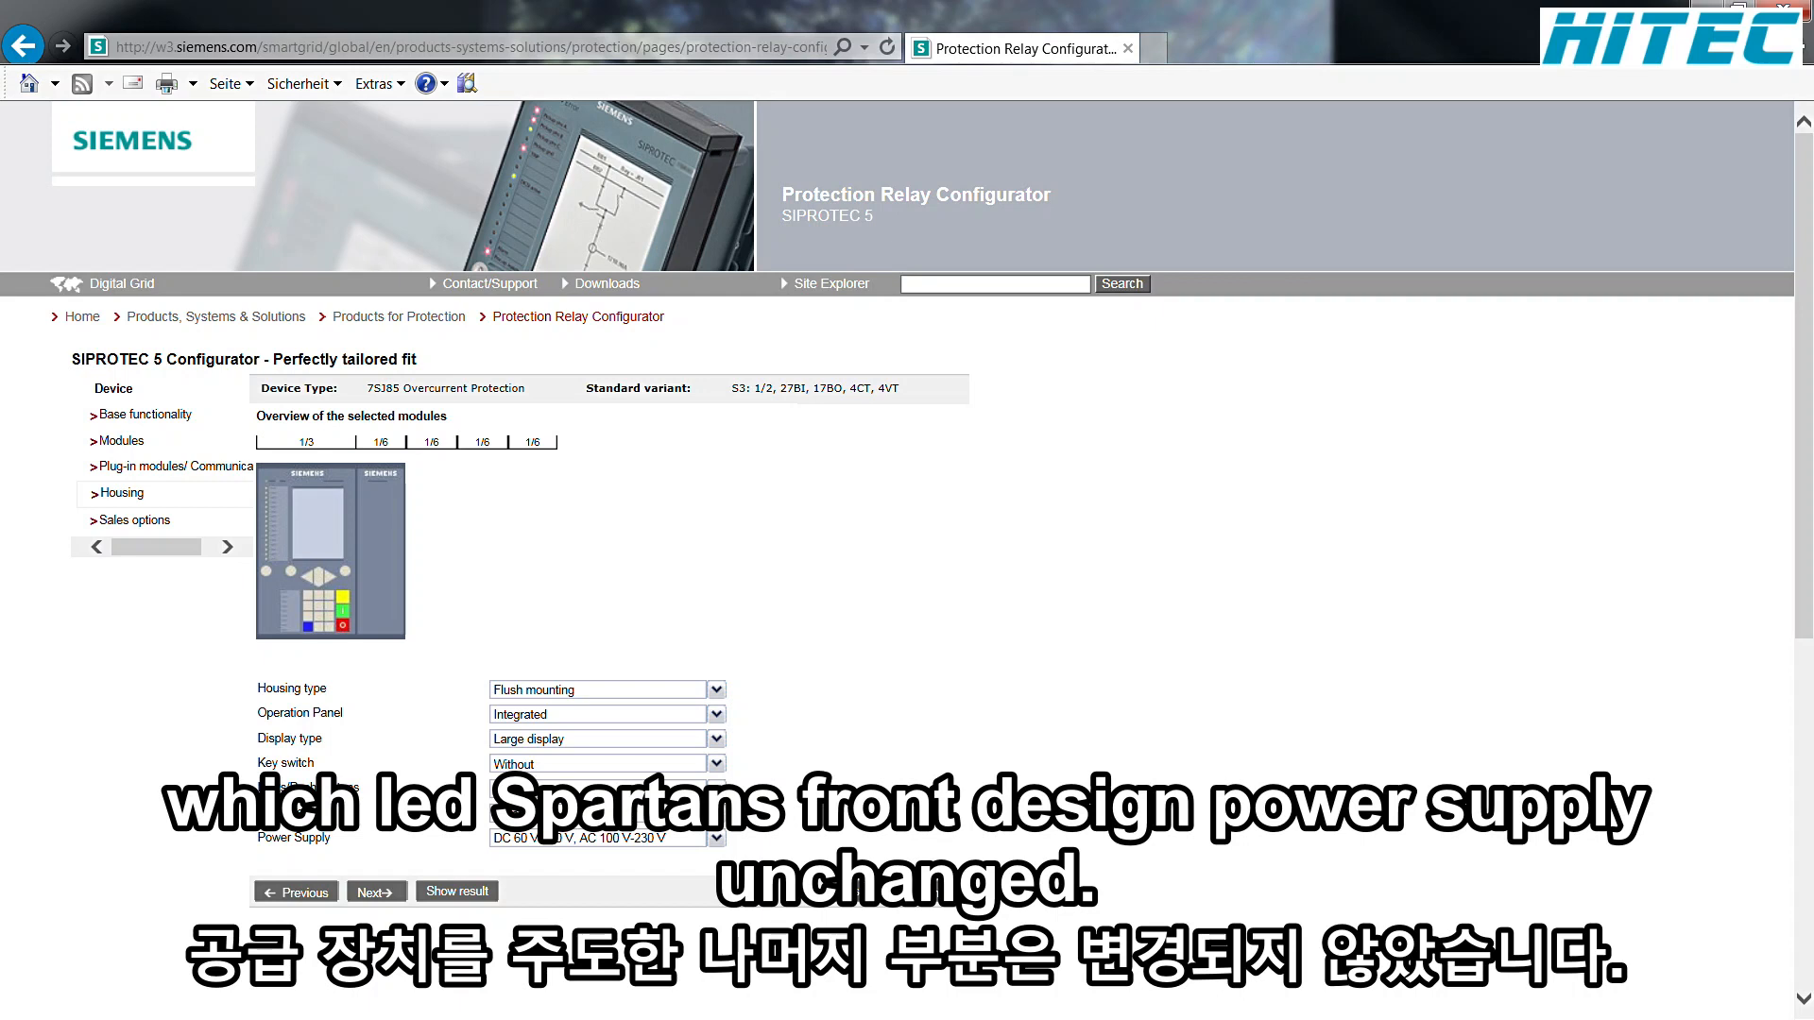
Step: Proceed to the sales options, keep the 5-year warranty and show the configuration result
{"action": "left_click", "coordinate": [375, 893]}
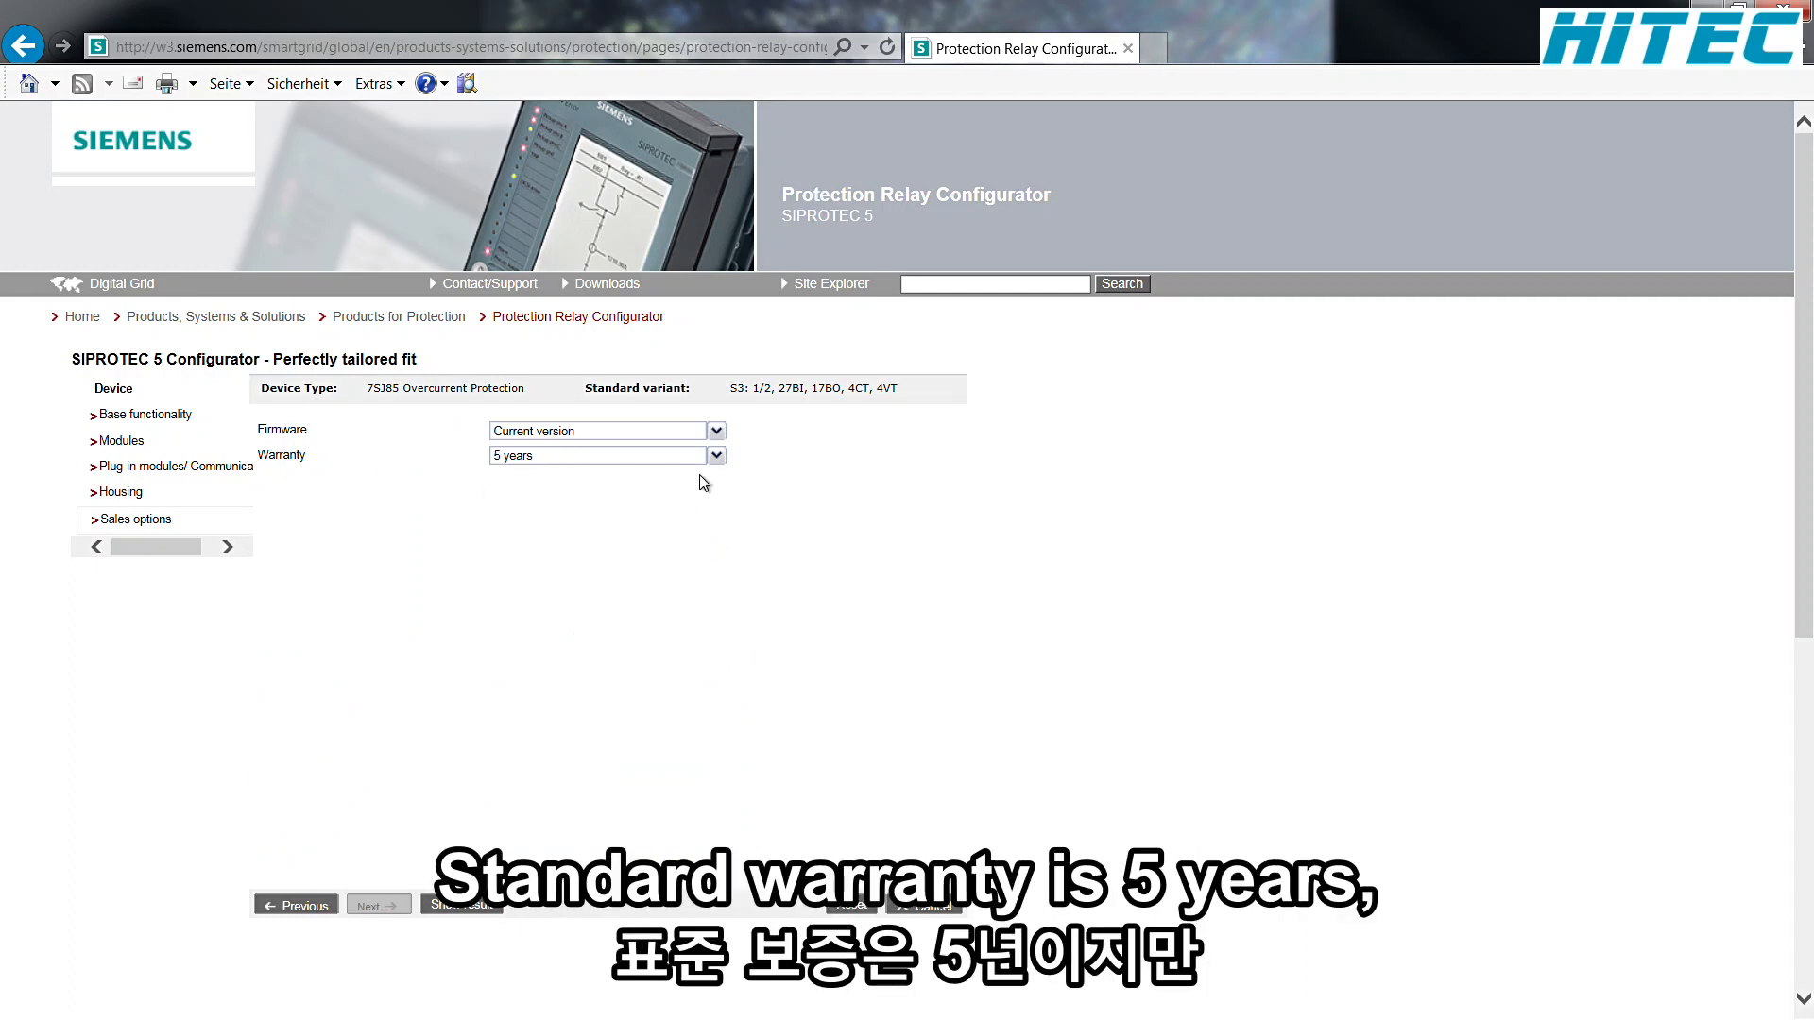
{"action": "left_click", "coordinate": [716, 457]}
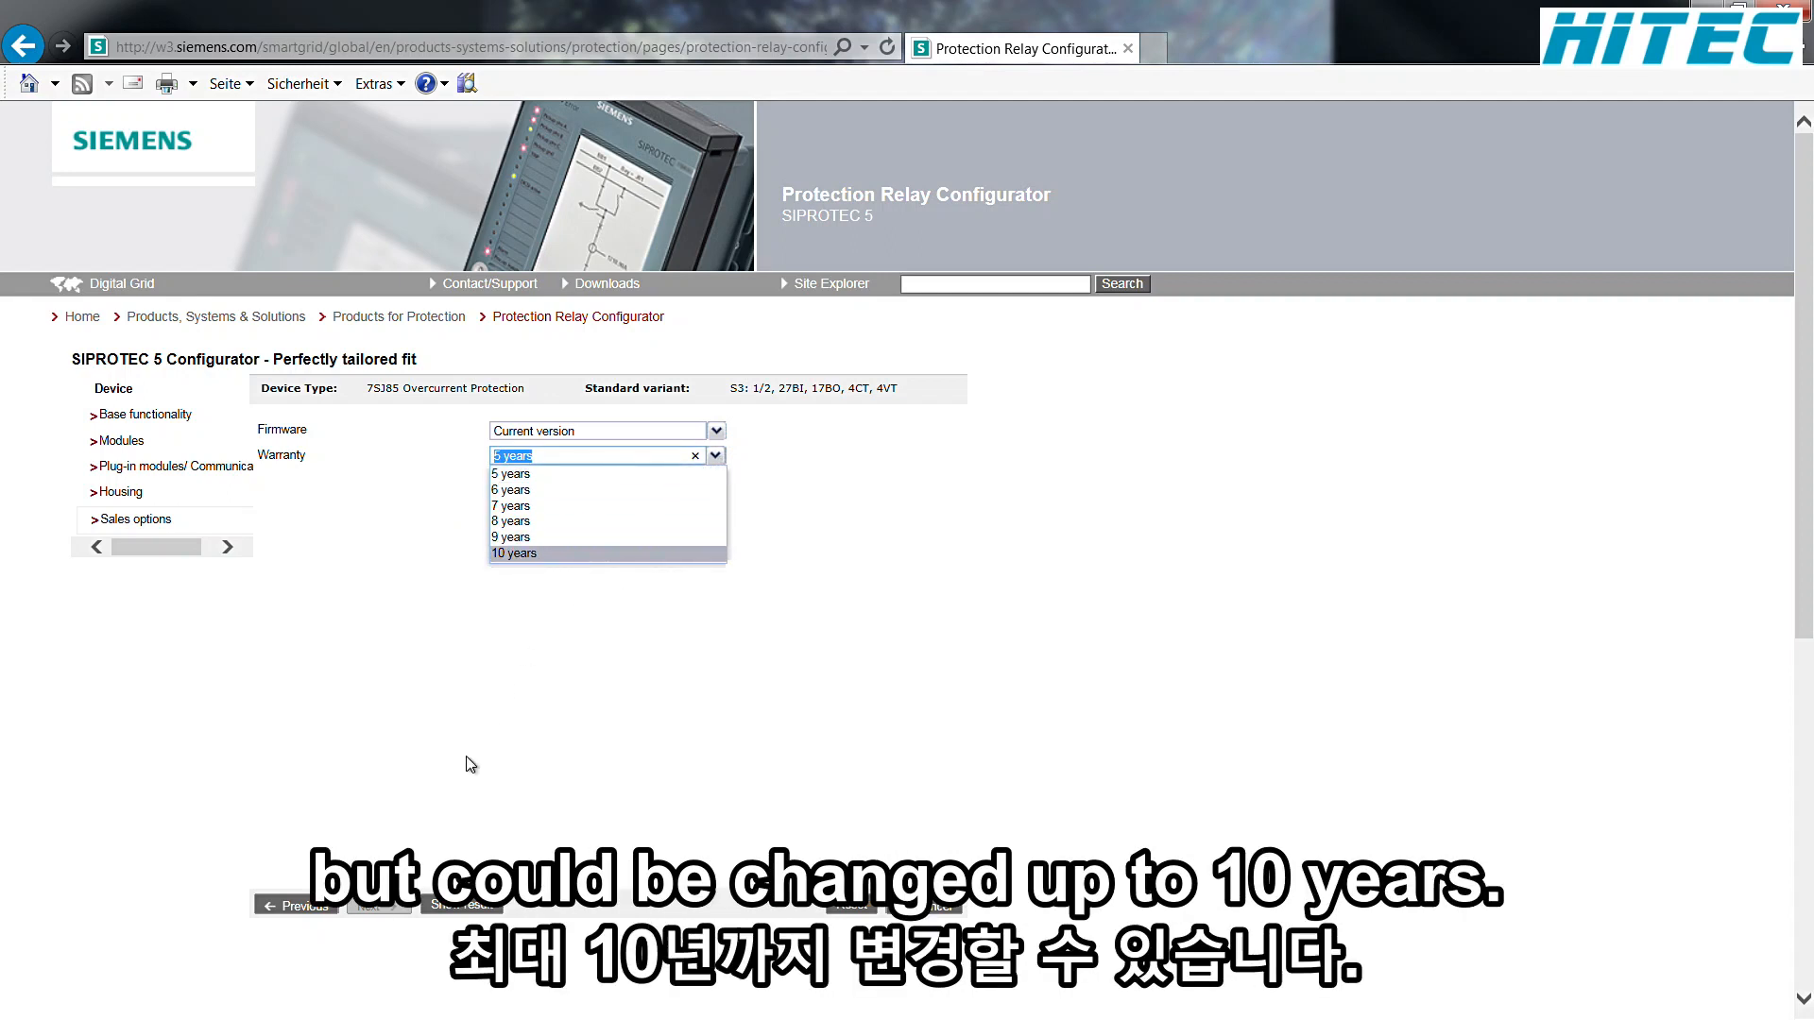
{"action": "left_click", "coordinate": [460, 909]}
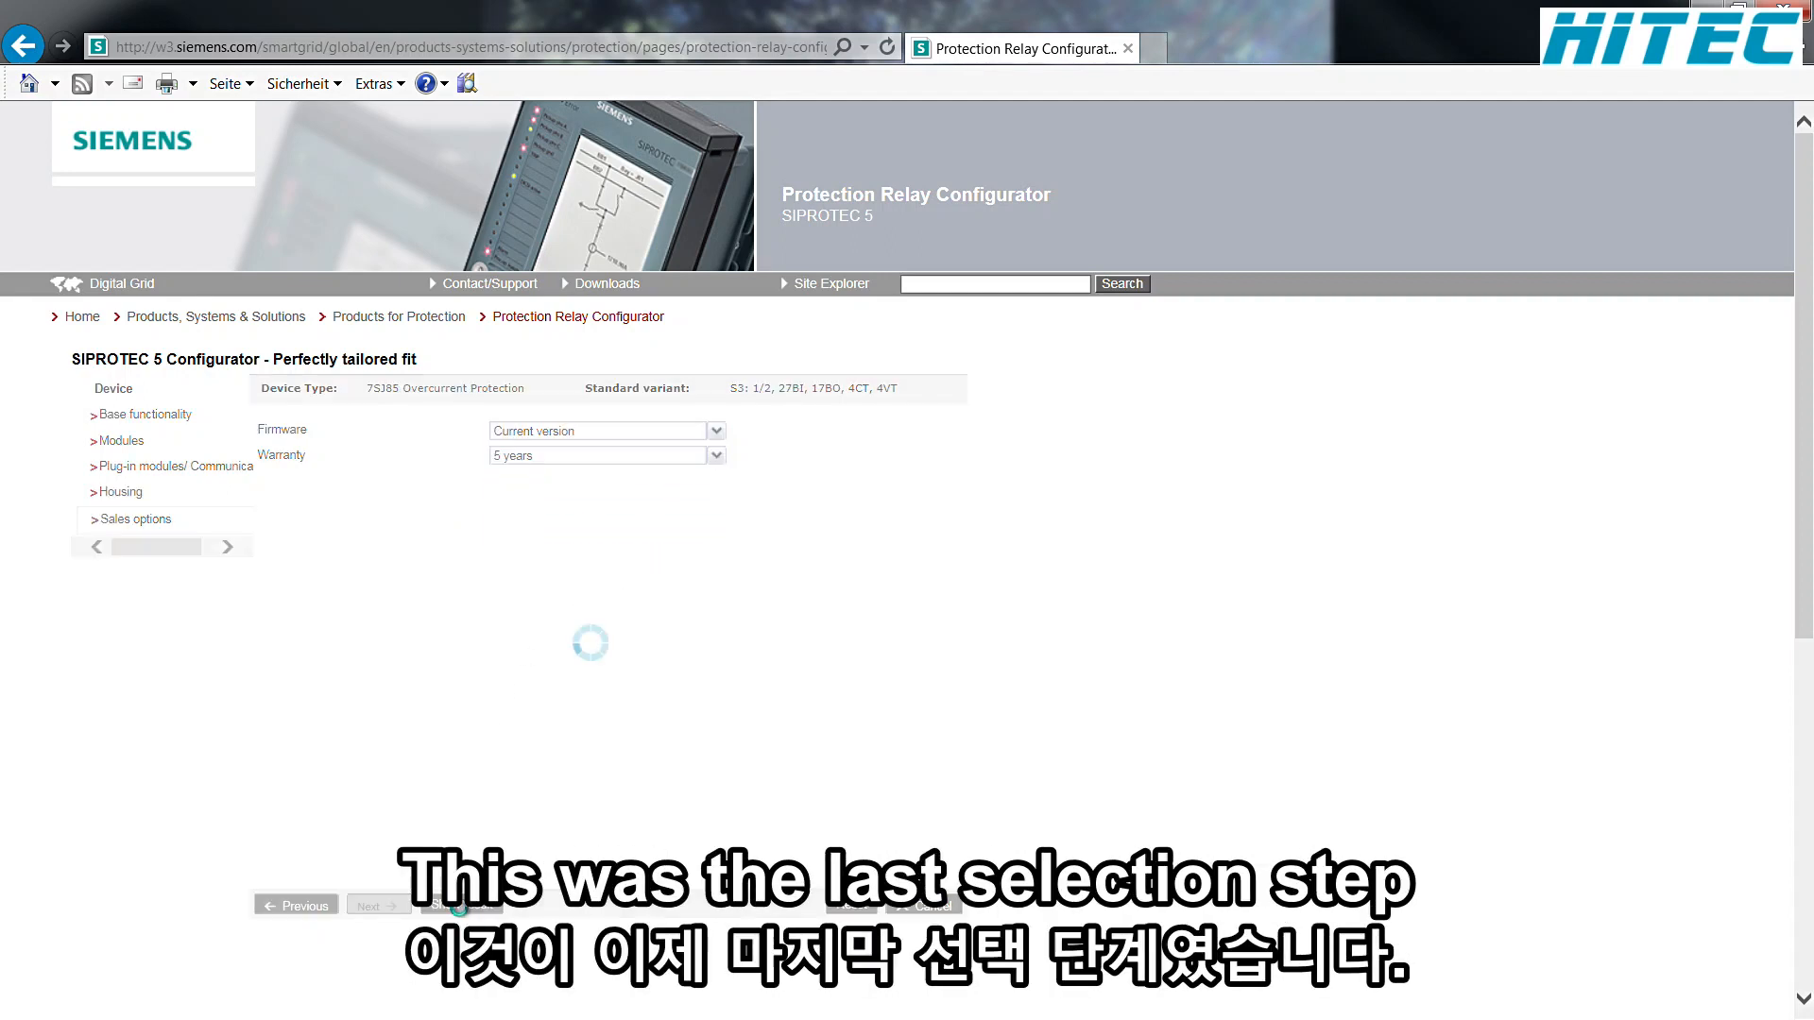